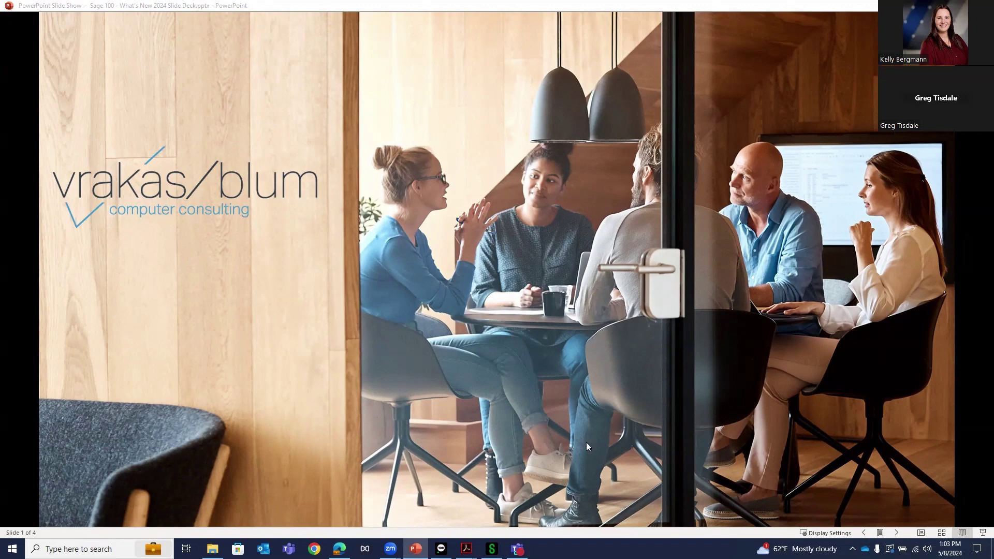
Switch to Sage 100, open the help resources page, and review its Community, Knowledgebase, Contact, Learning and Services options.
left_click(441, 549)
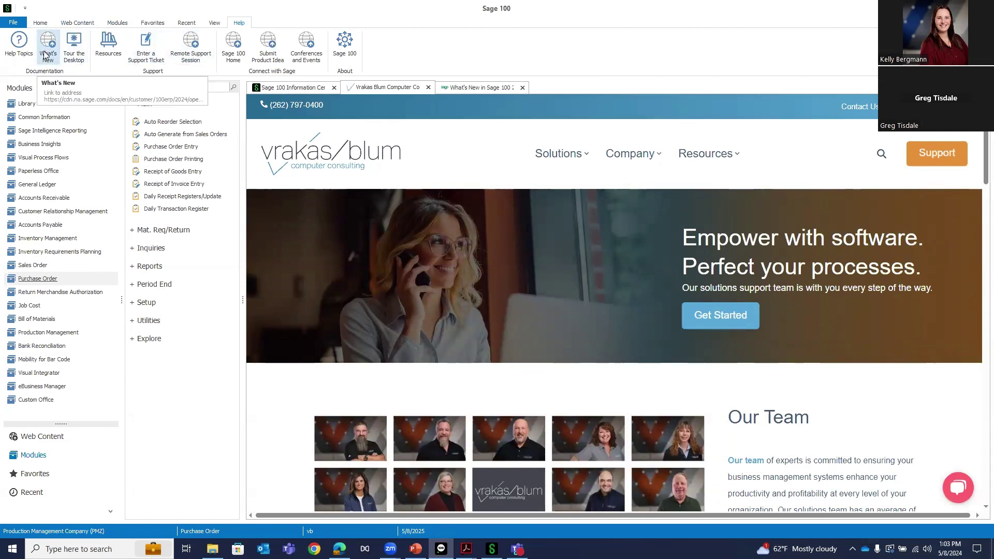
left_click(105, 49)
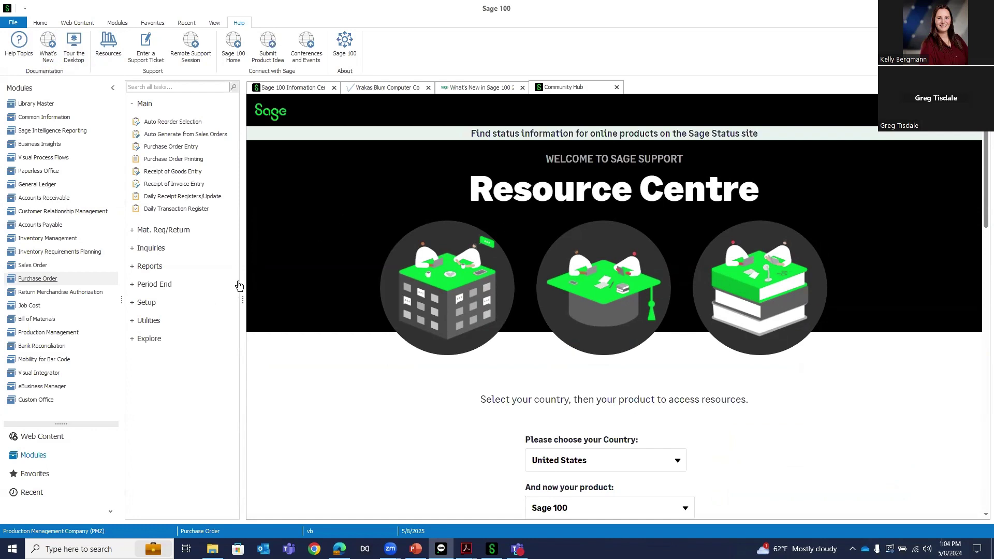
scroll(243, 324, "down", 1)
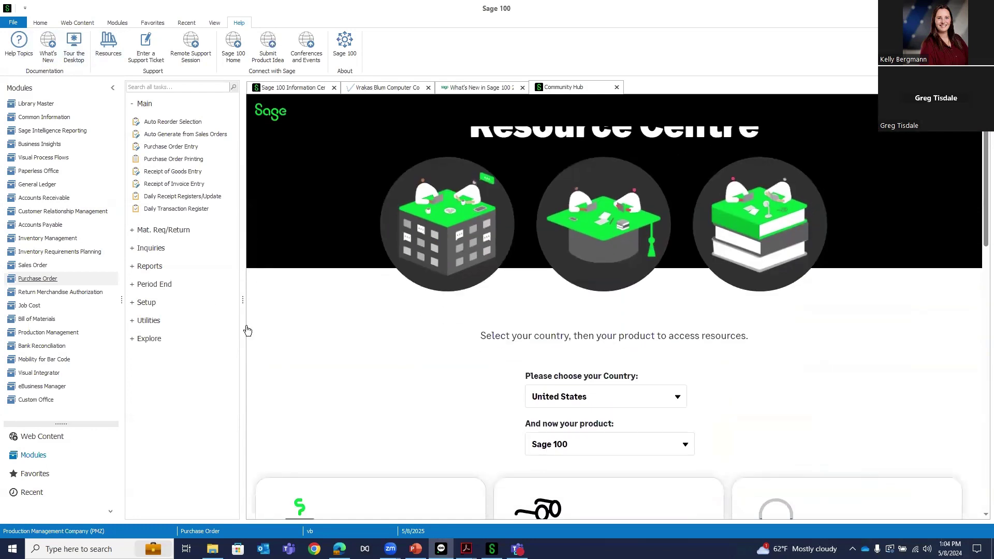
scroll(270, 366, "down", 6)
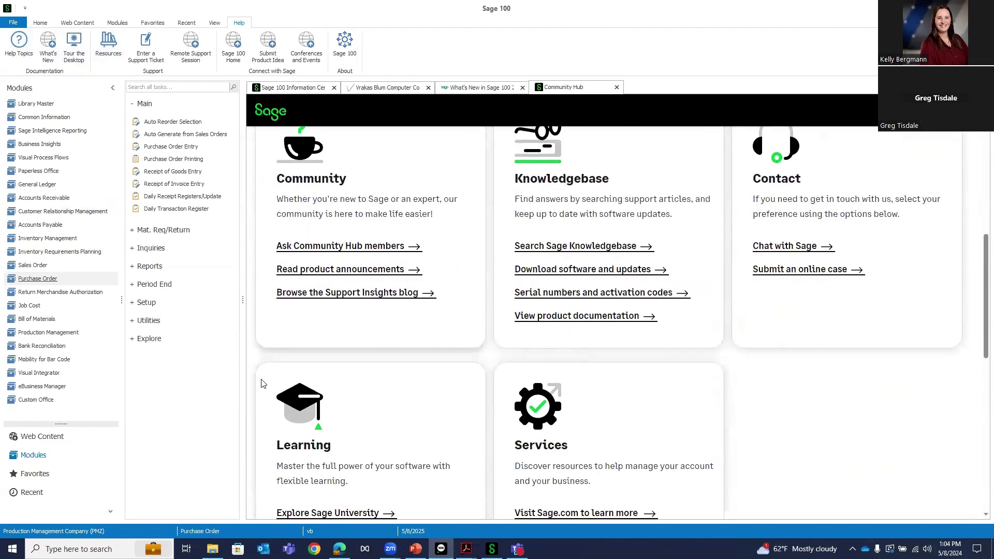
scroll(261, 384, "up", 2)
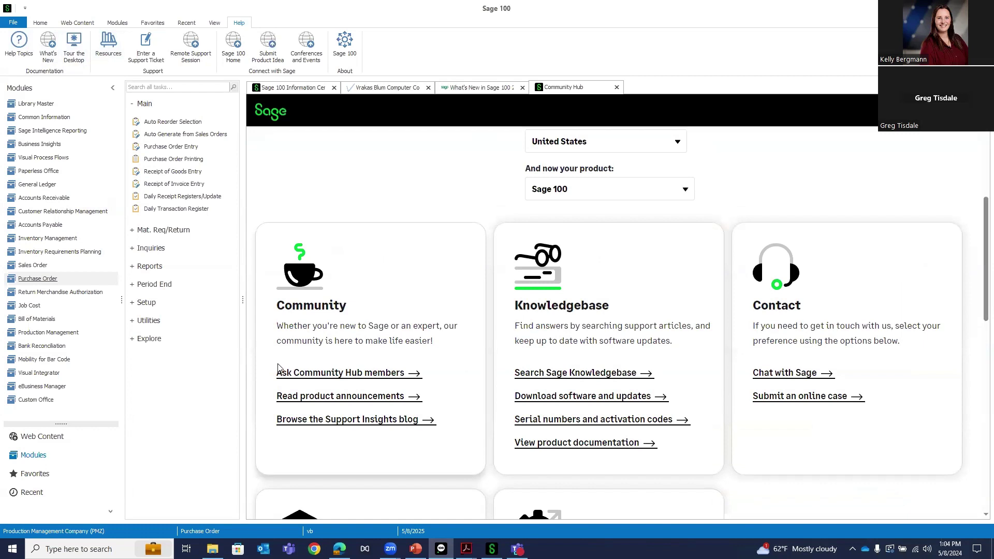
scroll(290, 336, "down", 1)
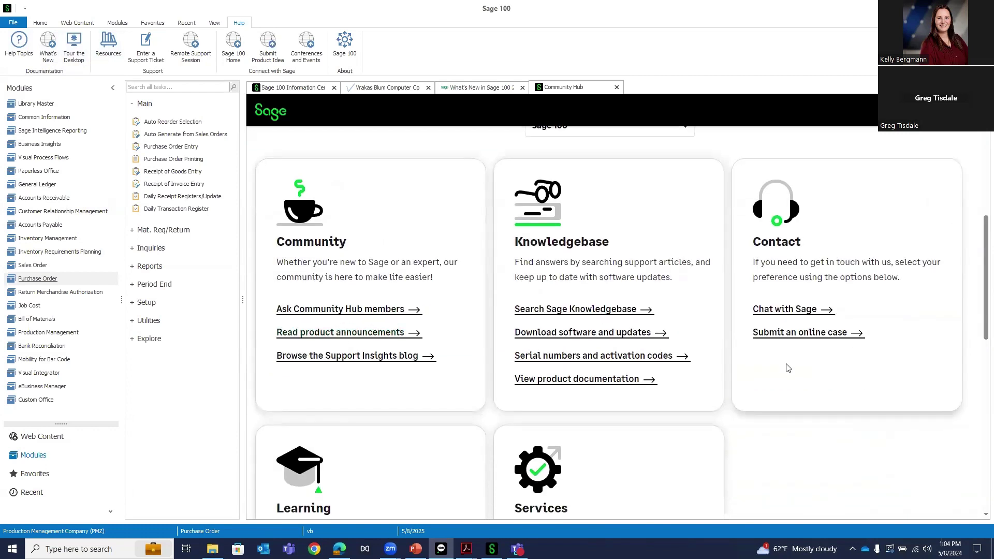
scroll(475, 388, "down", 3)
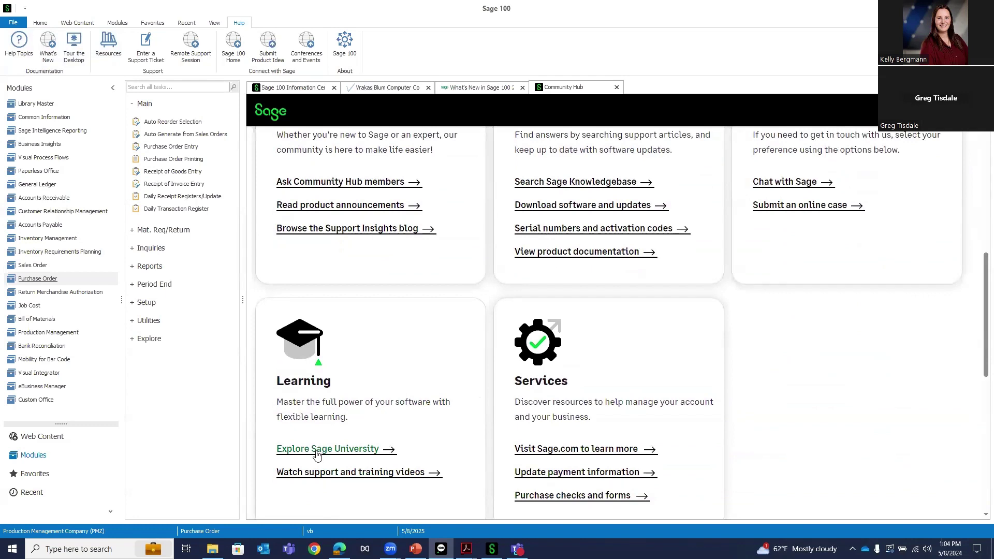
scroll(513, 409, "down", 3)
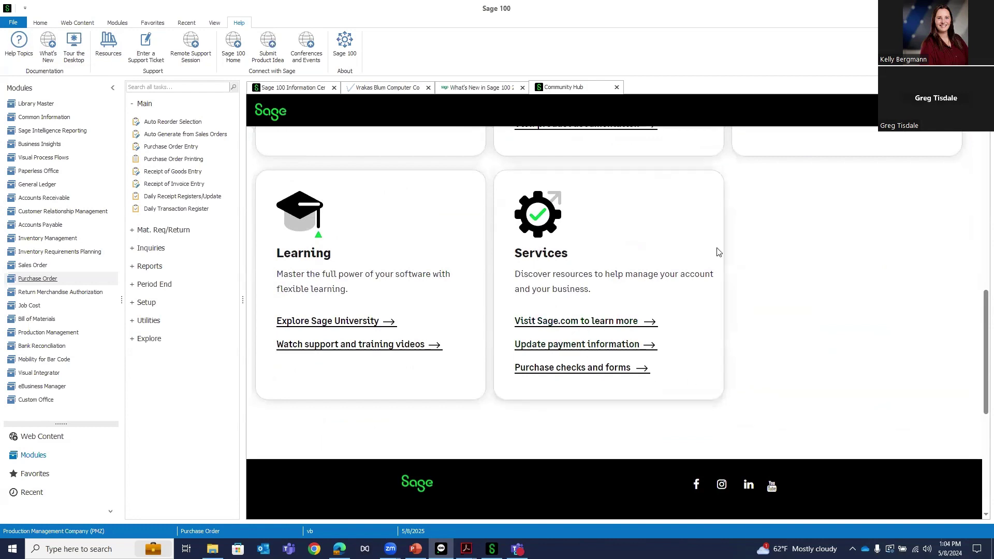
scroll(541, 328, "up", 1)
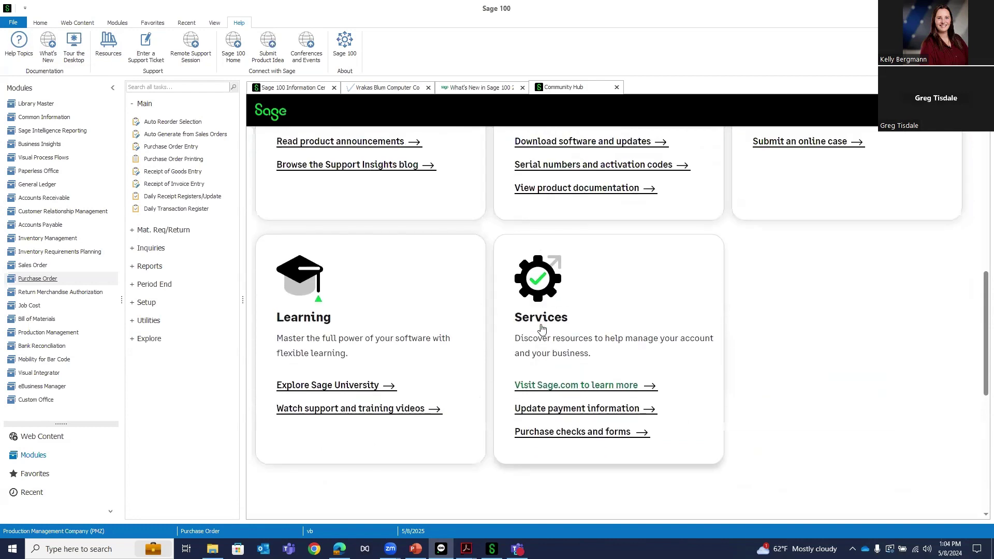
scroll(822, 207, "up", 3)
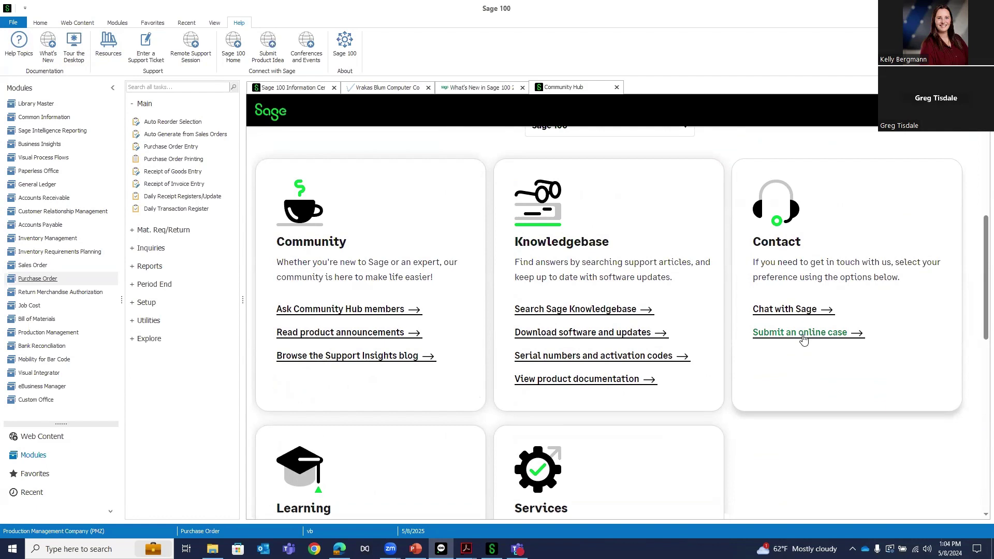
scroll(803, 339, "up", 3)
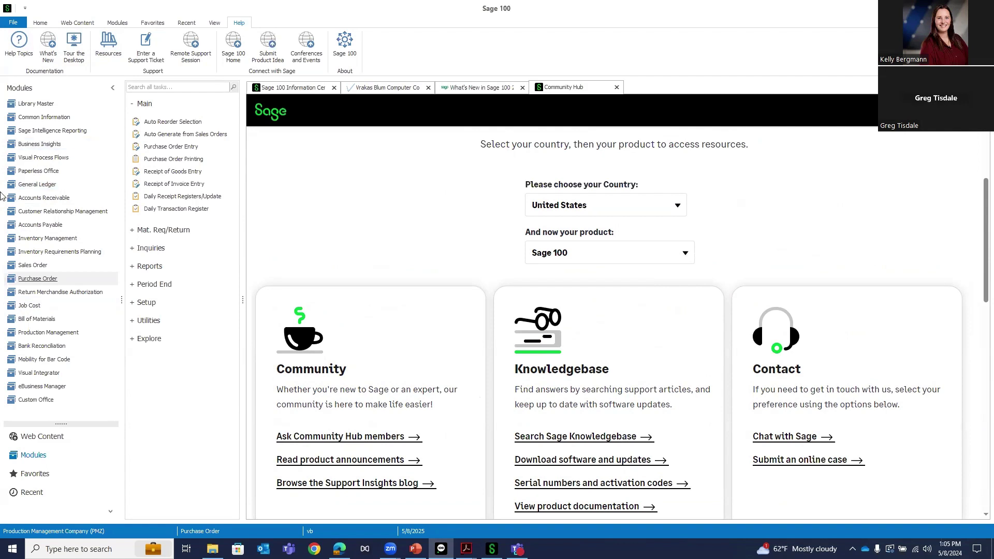
Show the Inventory Management utilities and view the Delete and Change Items utility, closing it without changes.
left_click(34, 241)
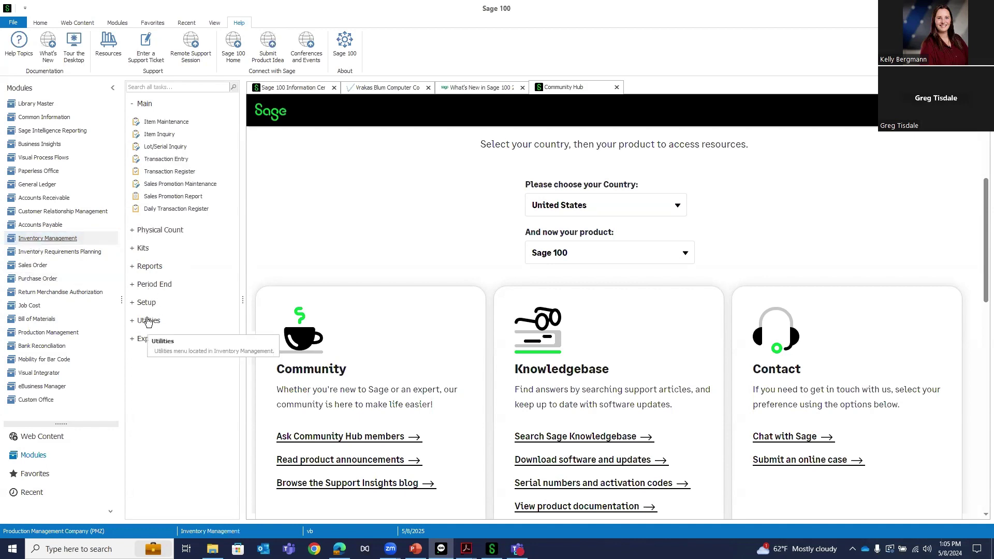
left_click(148, 322)
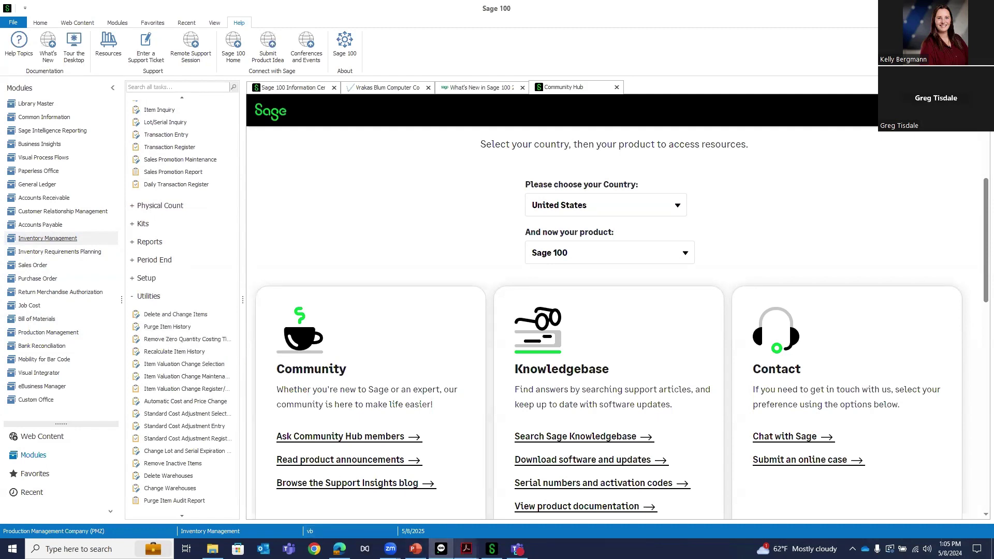
mouse_move(491, 547)
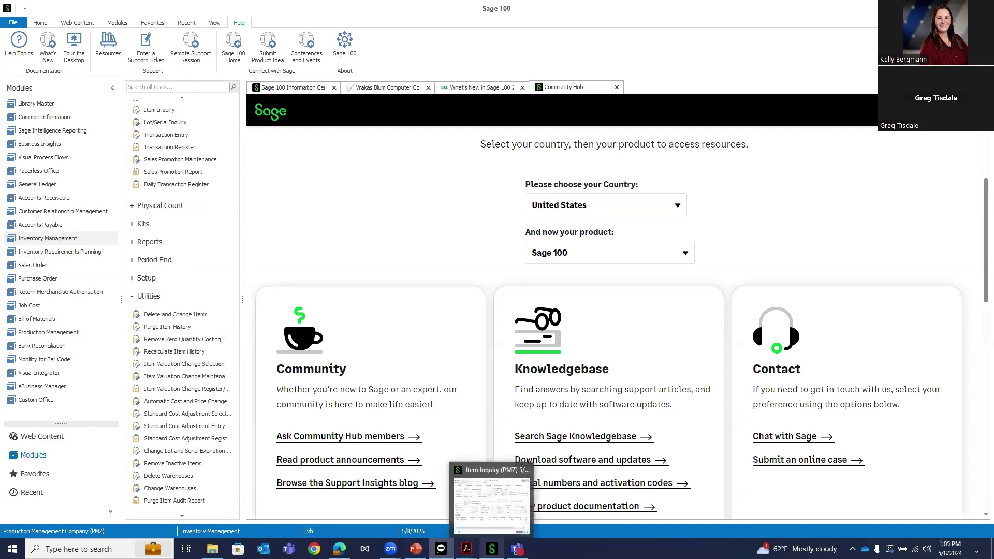
left_click(489, 524)
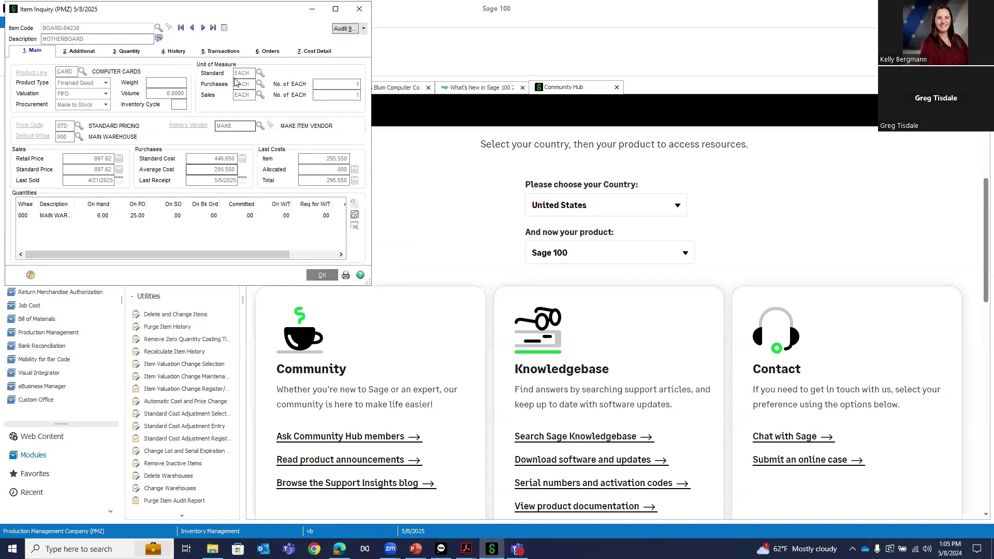
left_click(312, 9)
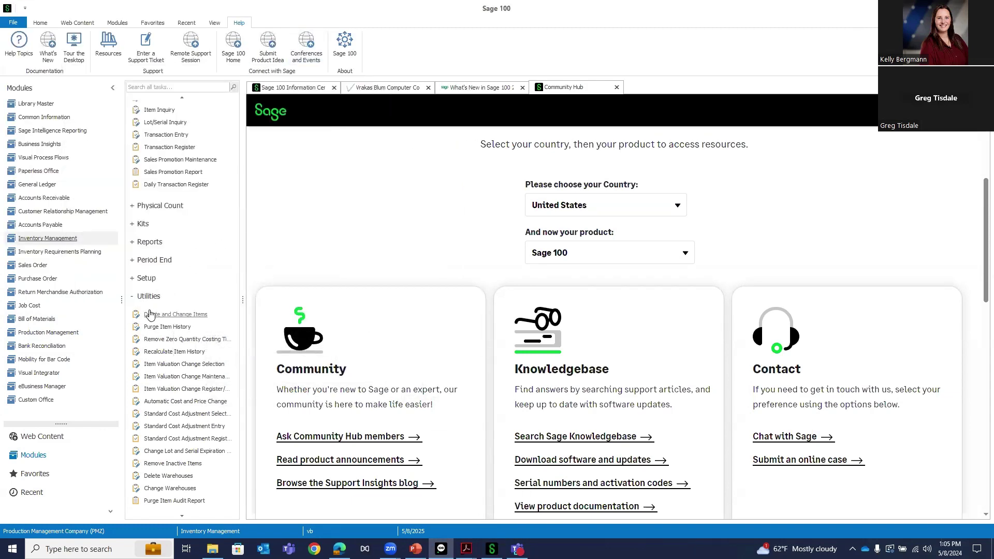
left_click(150, 313)
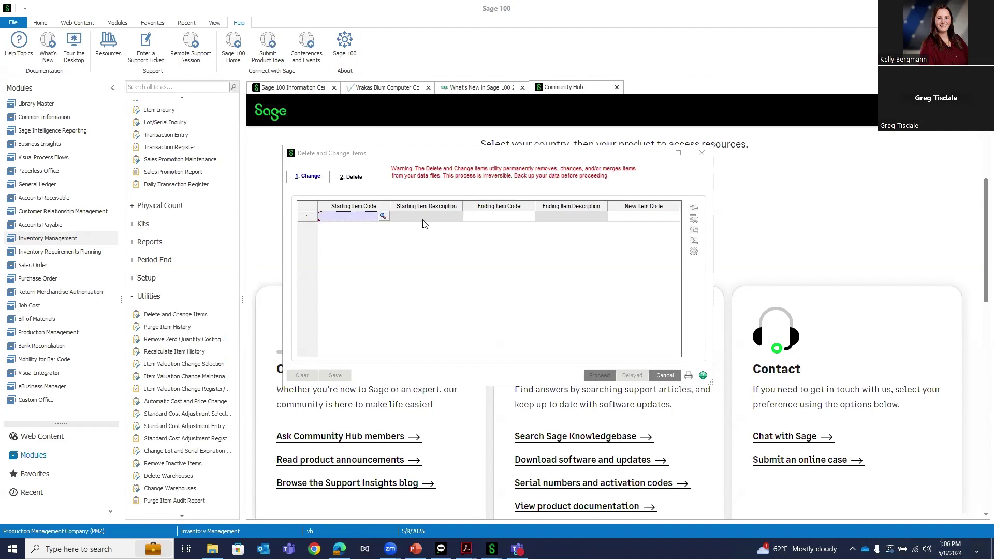
left_click(701, 156)
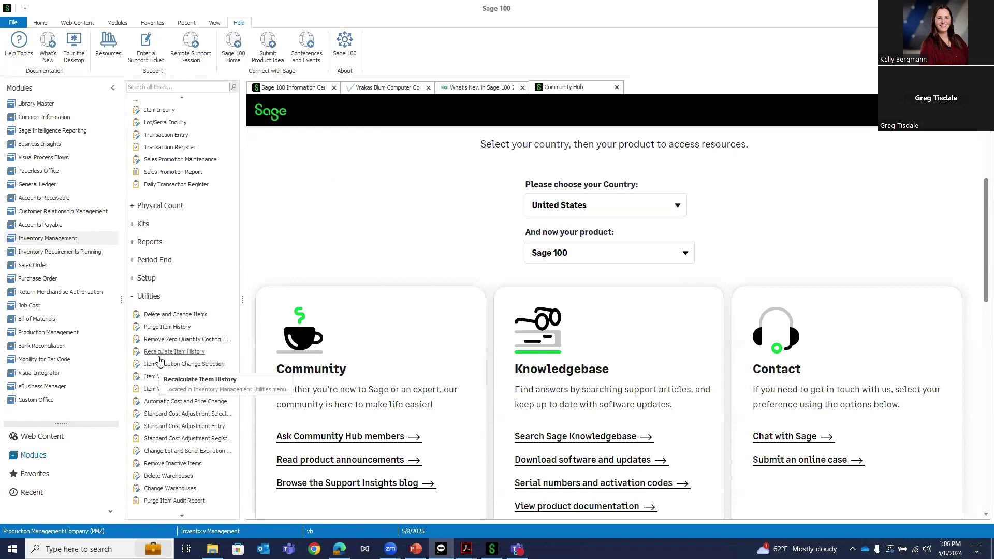
Expand the Inventory Management setup and report tasks and locate the Item Audit Report.
scroll(171, 368, "up", 1)
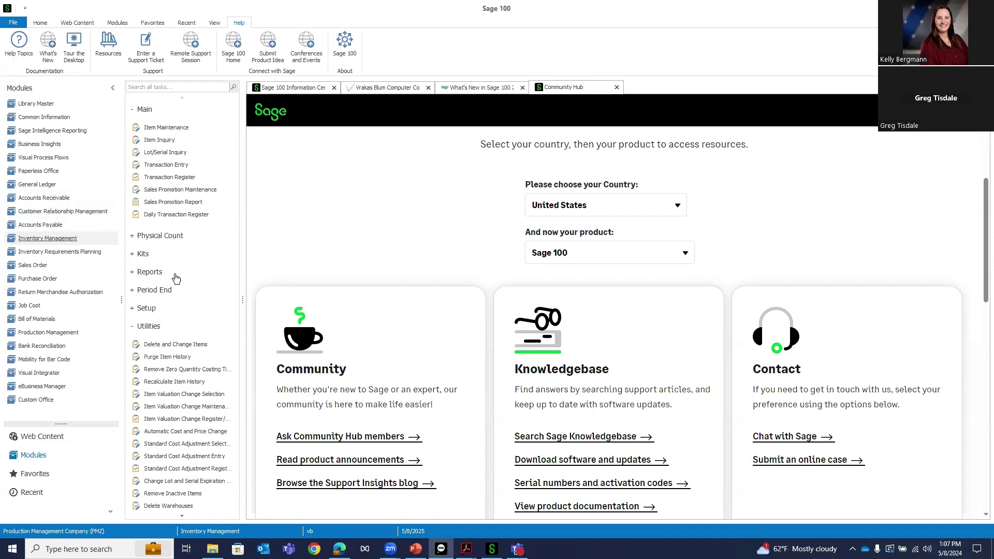
scroll(176, 282, "down", 1)
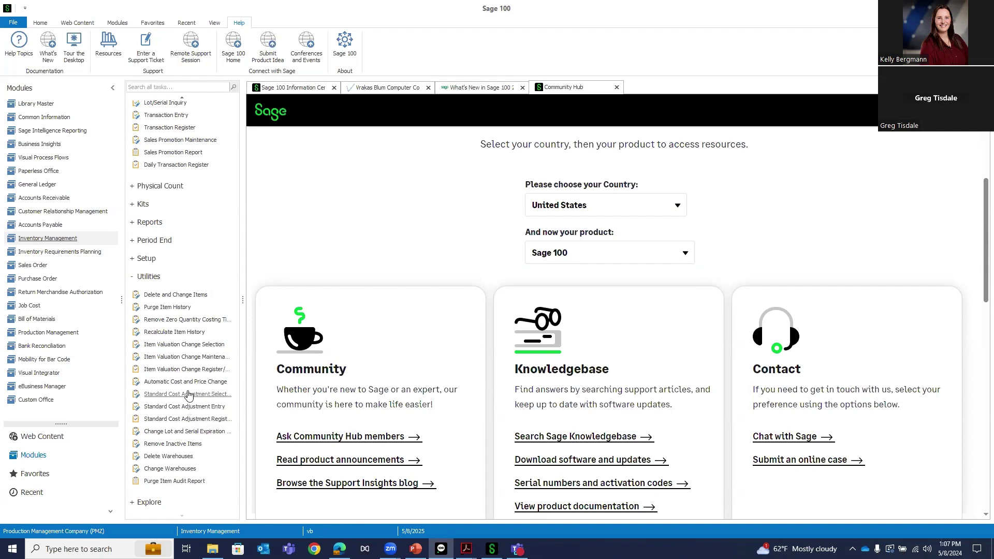
scroll(188, 395, "up", 2)
left_click(141, 309)
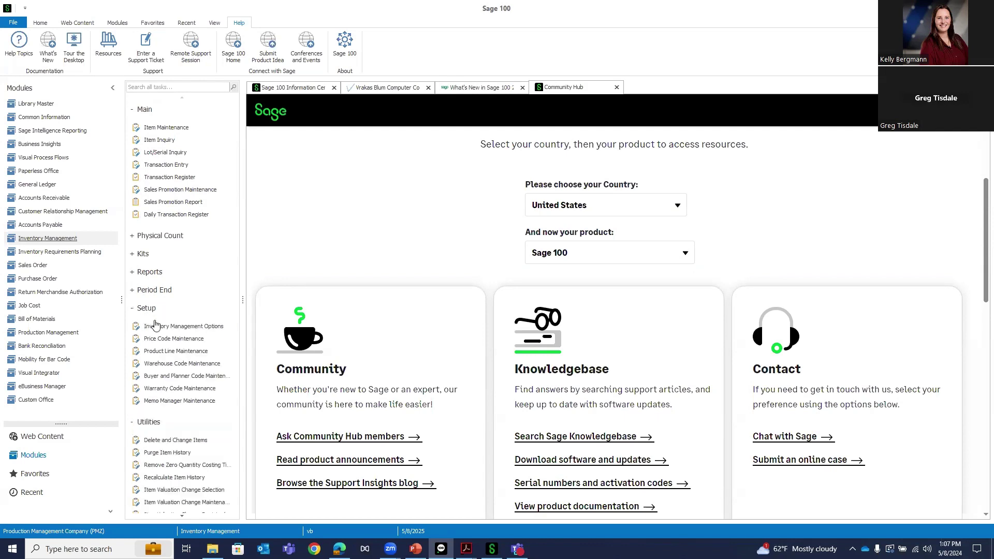
left_click(148, 273)
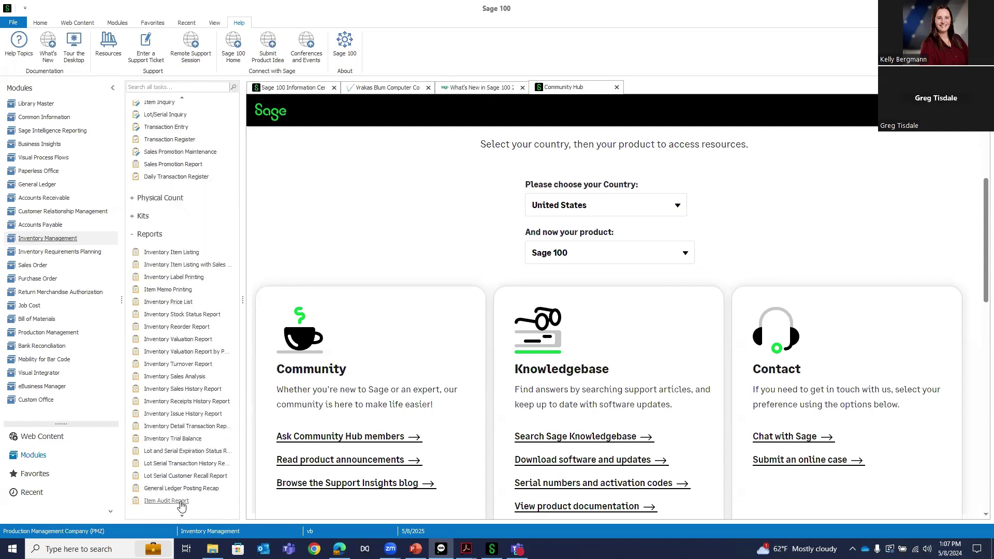
scroll(173, 498, "down", 2)
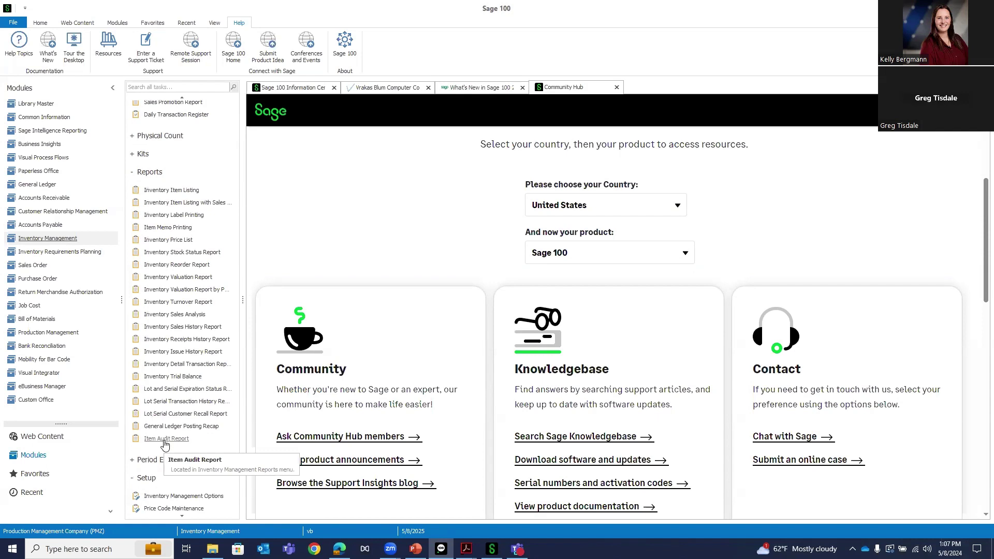
Examine the Inventory Management setup options and utilities, including Purge Item Audit Report.
scroll(165, 445, "down", 3)
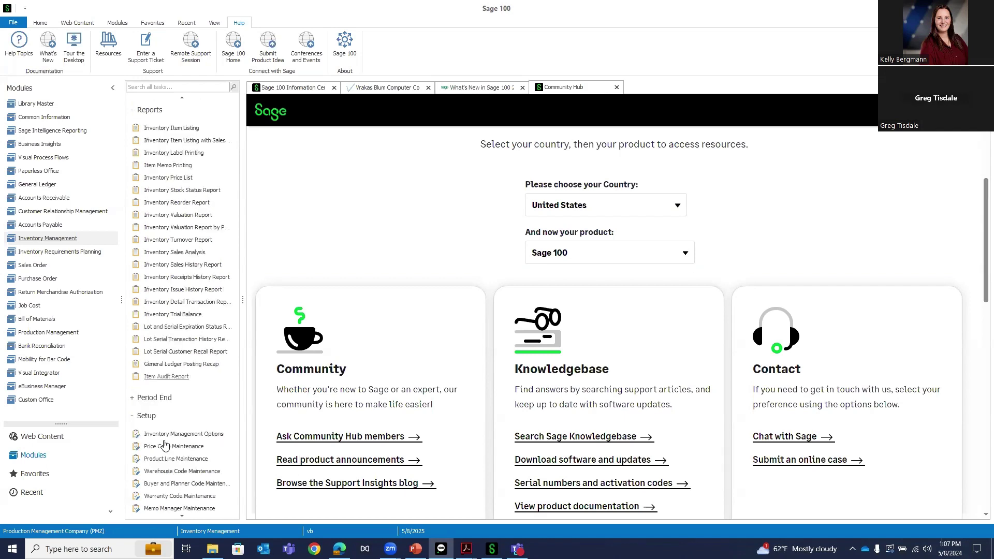
scroll(165, 502, "down", 2)
scroll(166, 502, "down", 2)
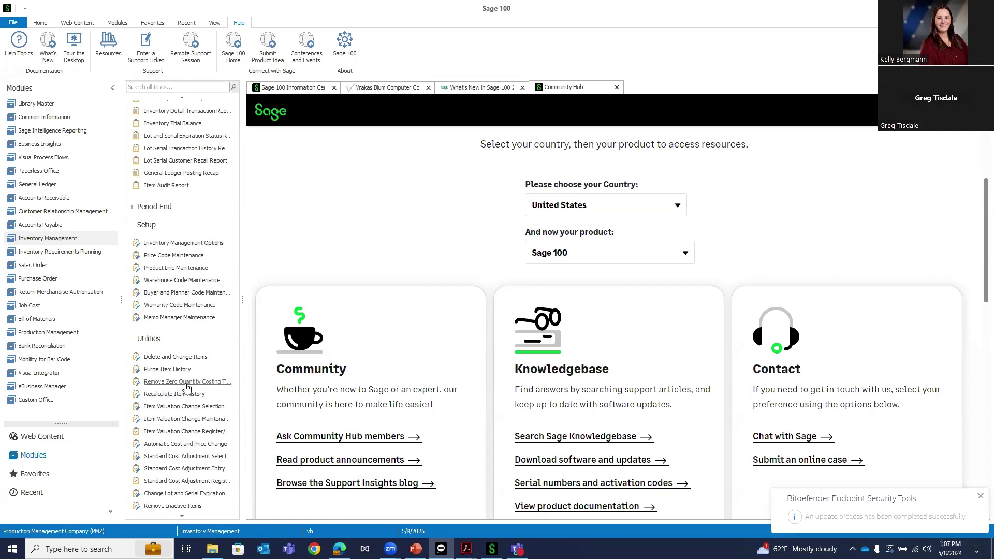
scroll(187, 374, "up", 3)
scroll(187, 373, "up", 6)
scroll(187, 381, "down", 10)
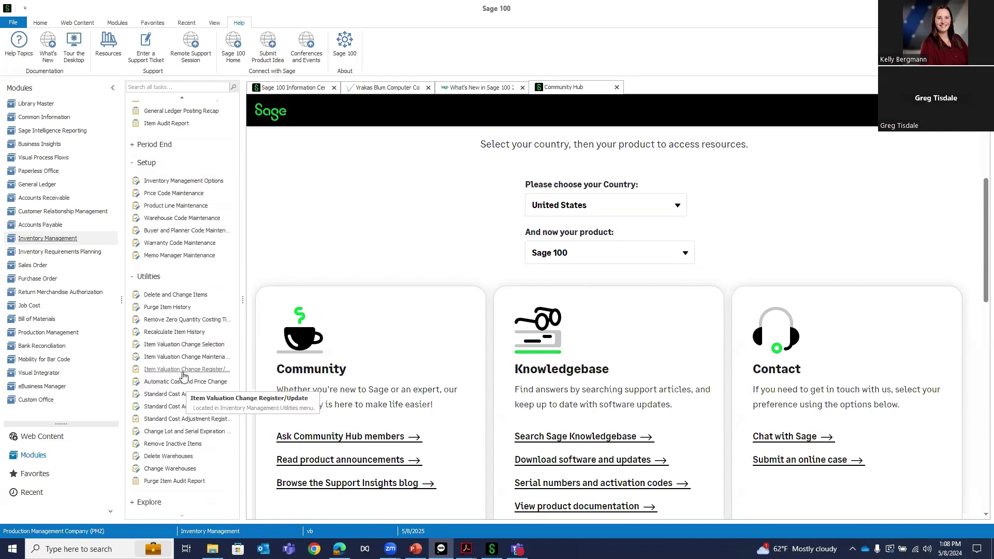
scroll(184, 374, "up", 8)
scroll(183, 376, "up", 3)
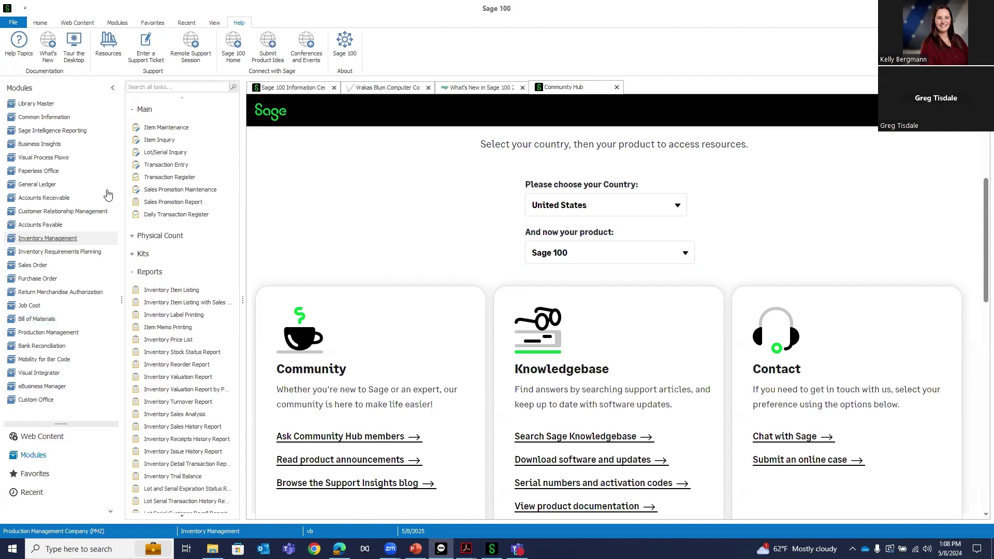
Load the first item record in Item Maintenance, dismiss its item text, and maximize the window.
left_click(151, 127)
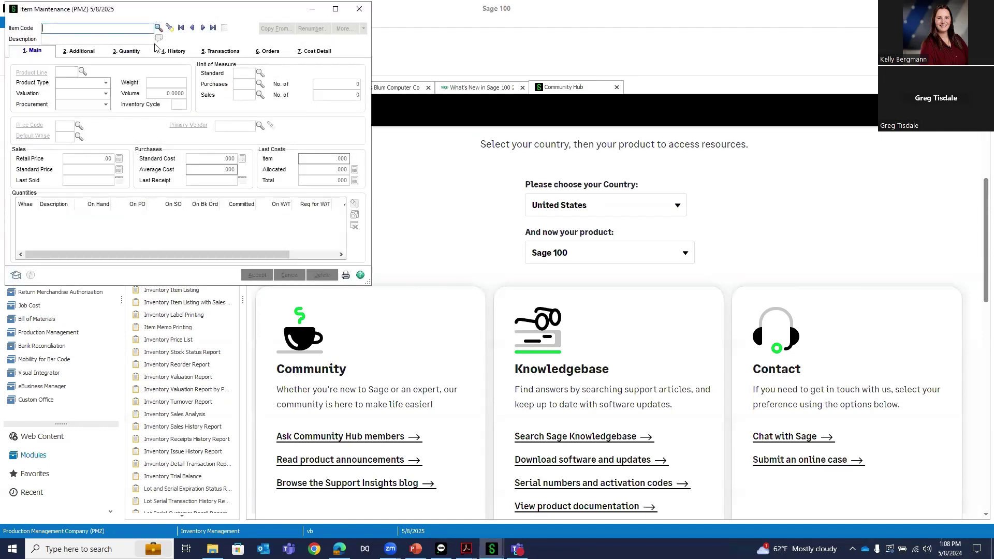
left_click(180, 28)
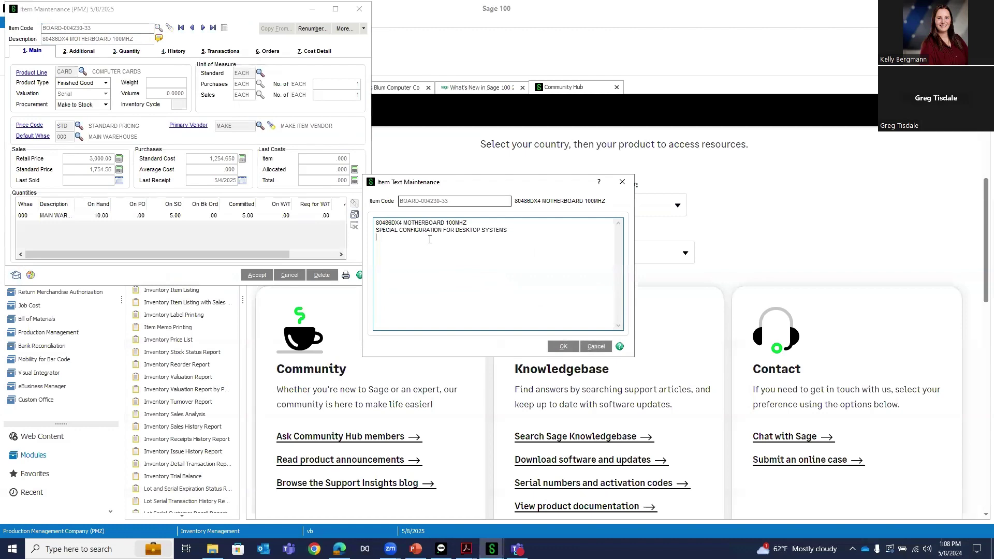
left_click(562, 346)
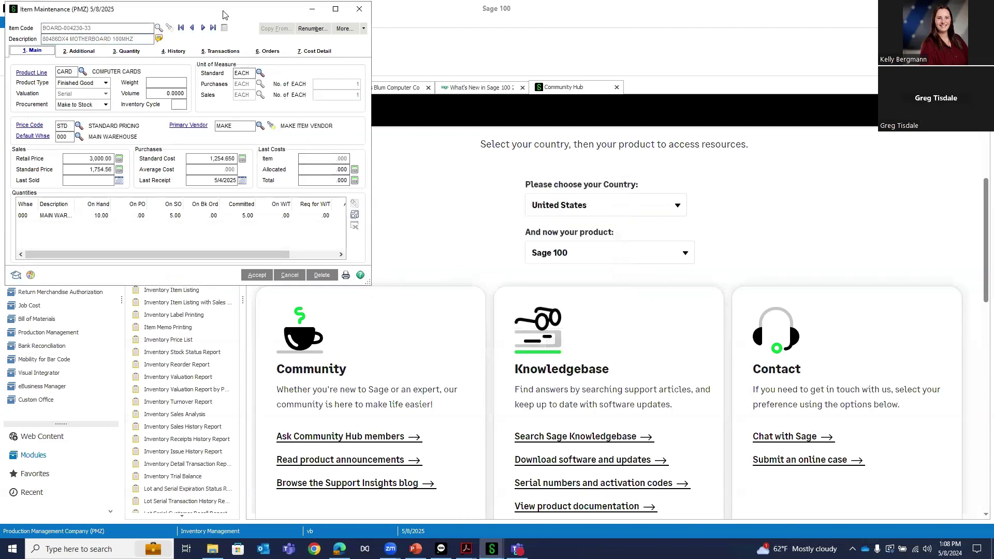
left_click_drag(226, 11, 466, 109)
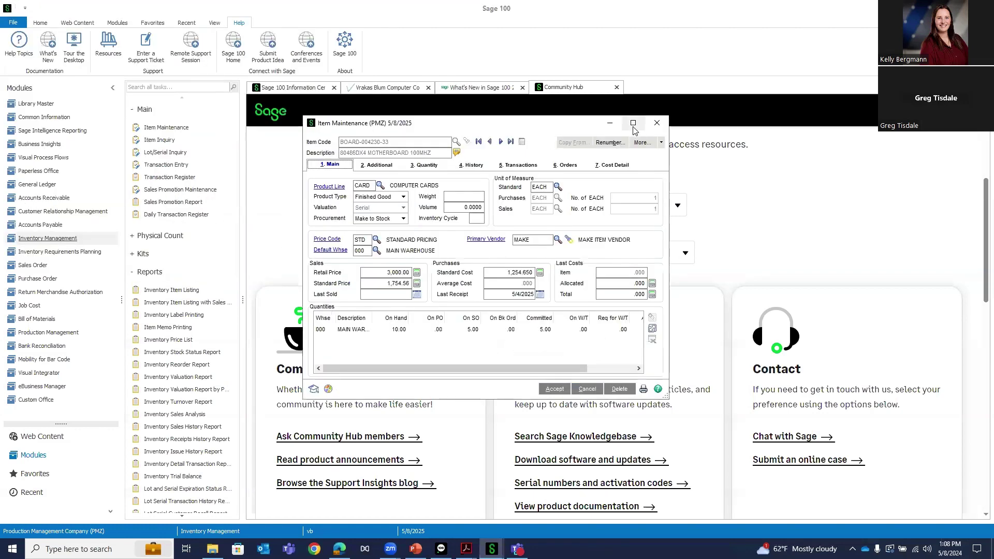
double_click(466, 109)
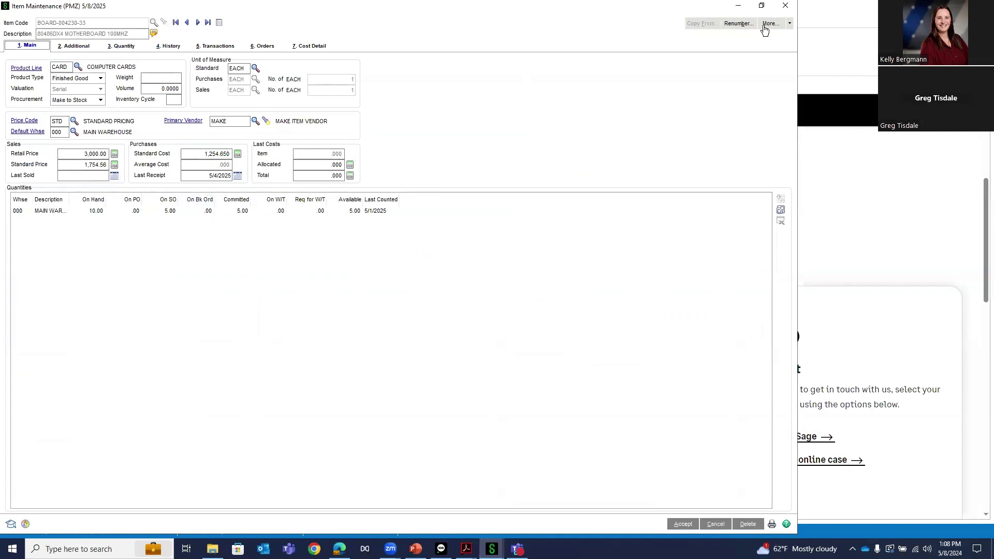
Open the Audit Viewer for item BOARD-004230-33 and review its recorded changes.
left_click(789, 24)
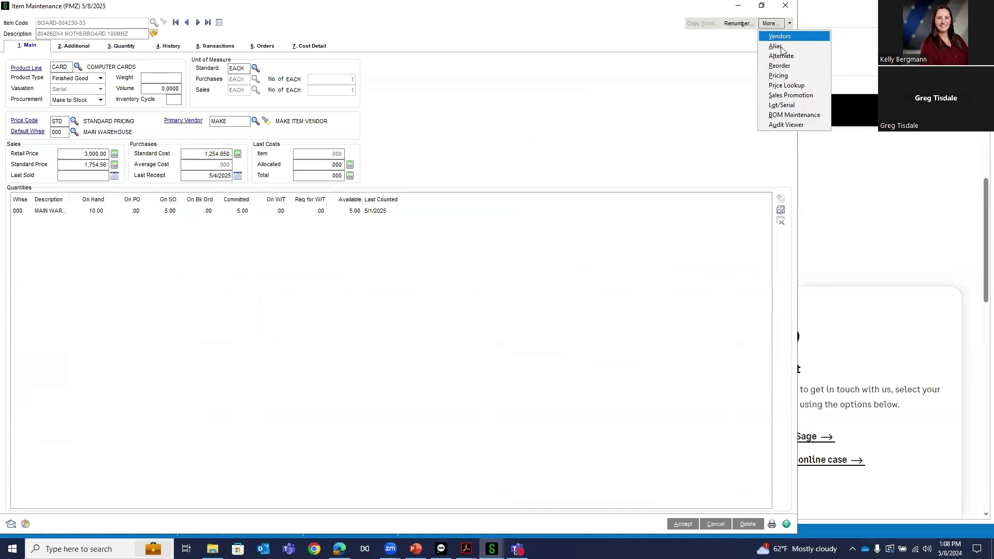
left_click(767, 125)
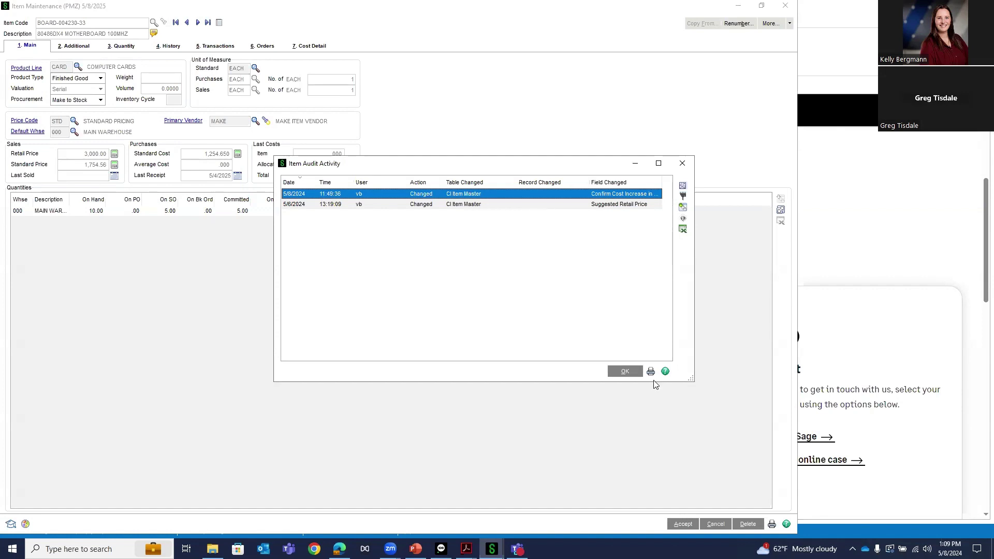
left_click(624, 372)
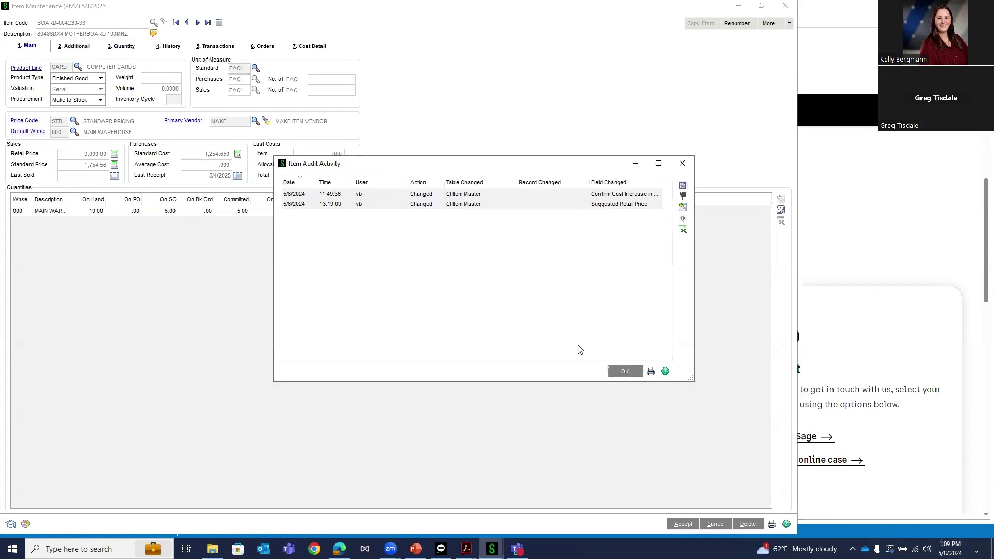
Close the item audit activity list, accept the item record, and keep the empty Item Maintenance window maximized.
left_click(682, 164)
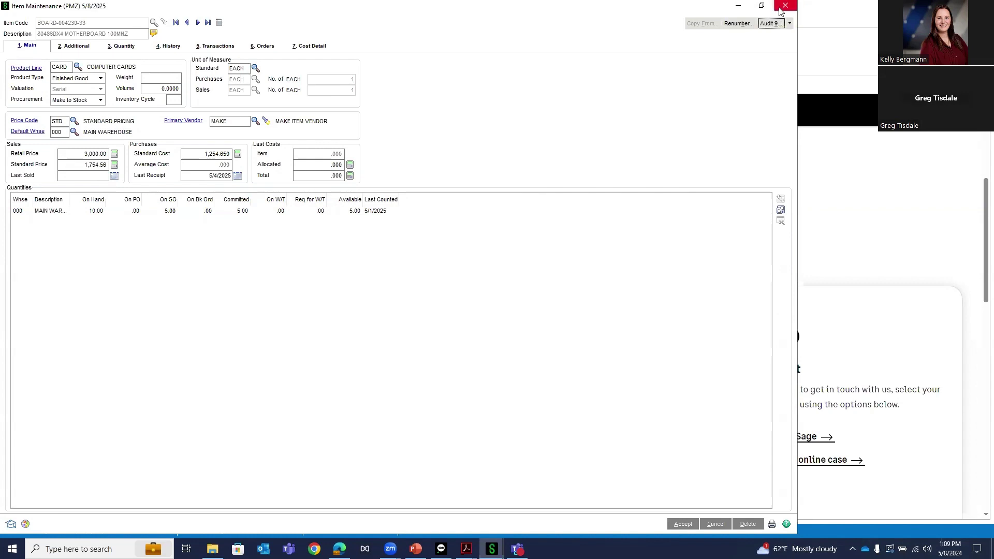
left_click(679, 524)
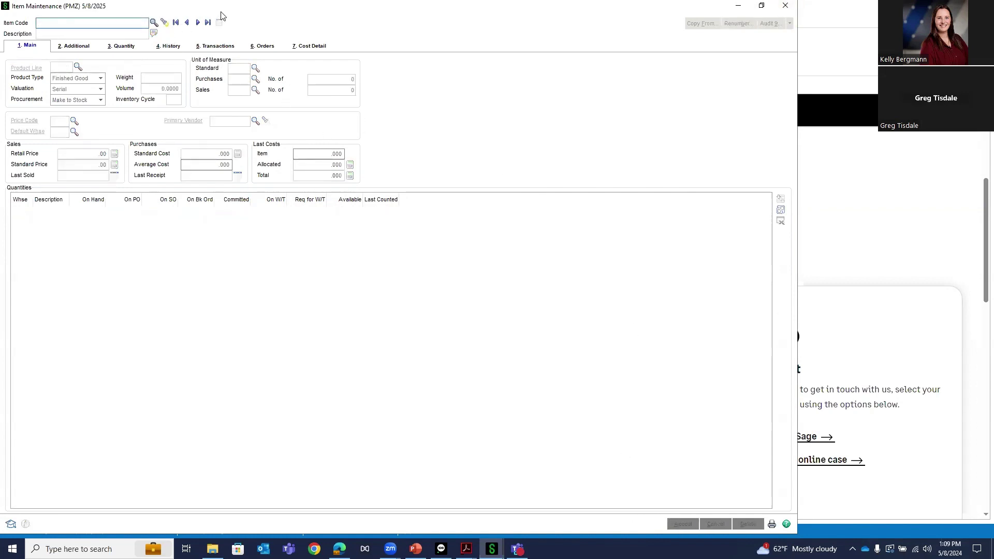
key("super+Down")
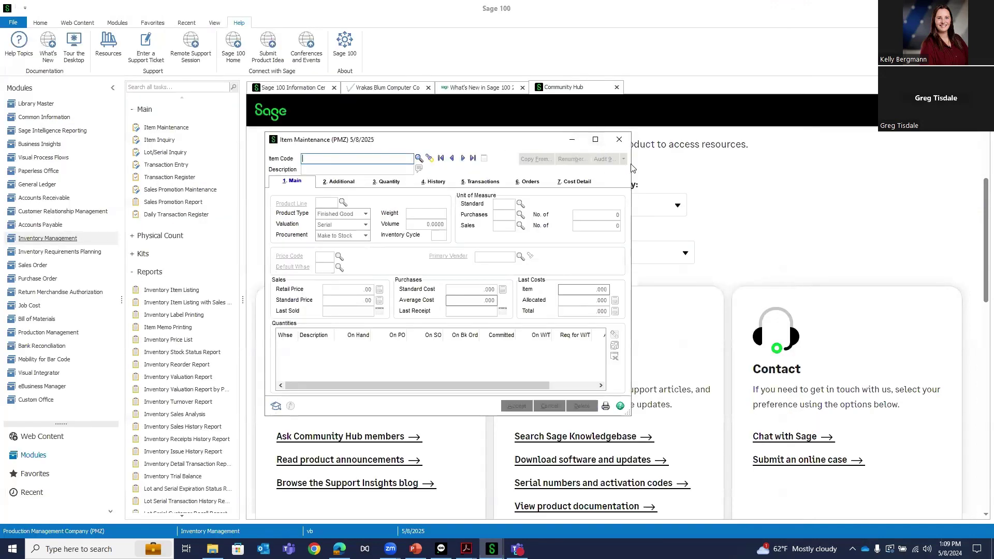
left_click(596, 139)
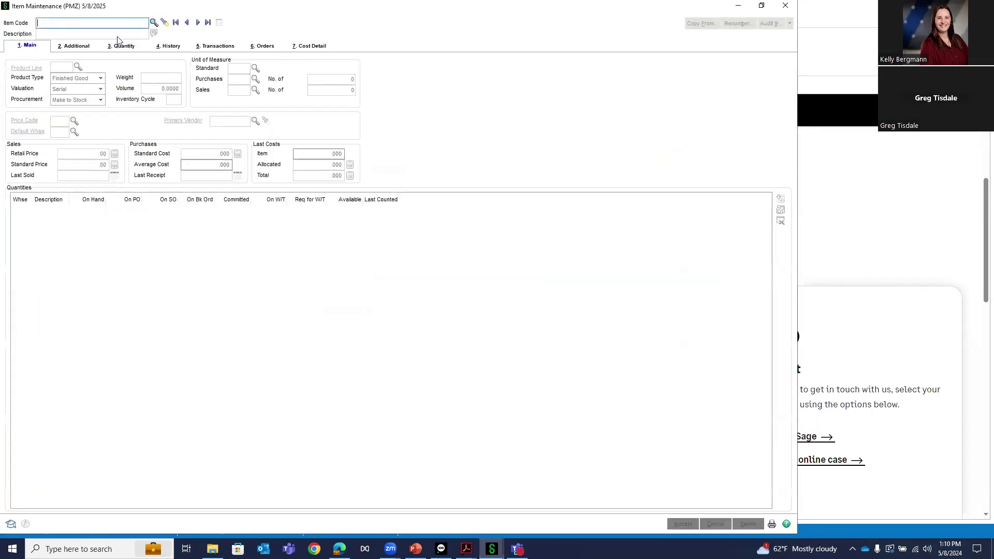
Open the item lookup list and widen its window on both sides to show all columns.
left_click(154, 24)
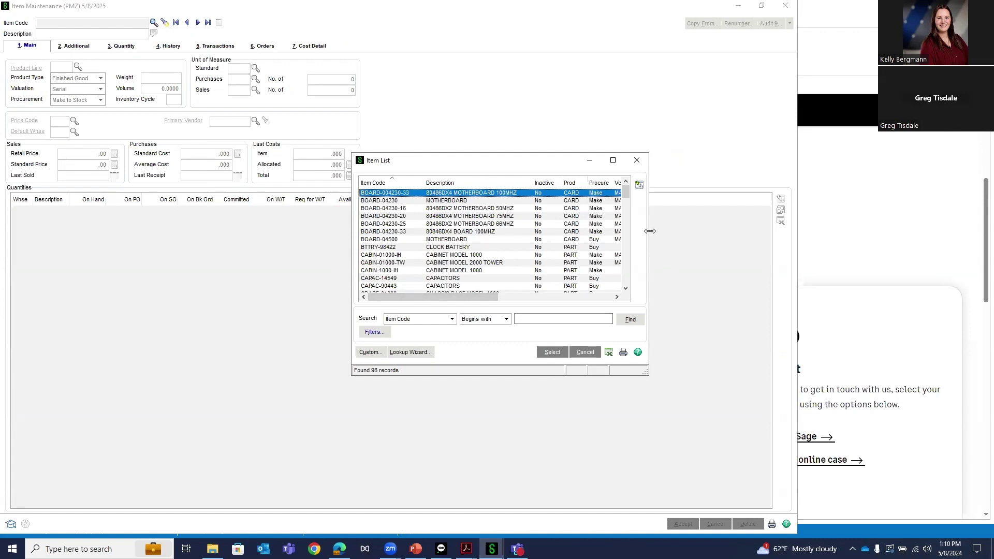
left_click_drag(650, 231, 761, 240)
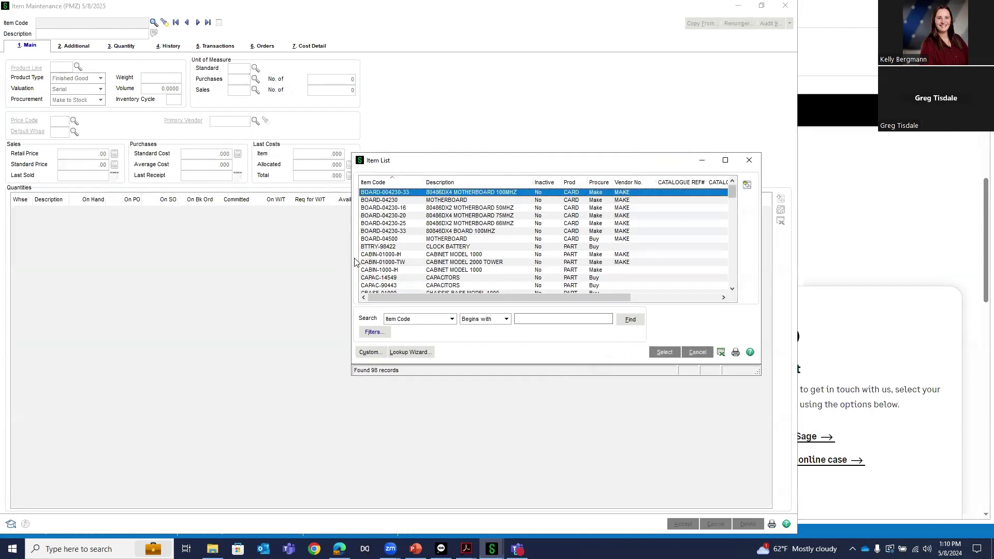
left_click_drag(351, 257, 197, 258)
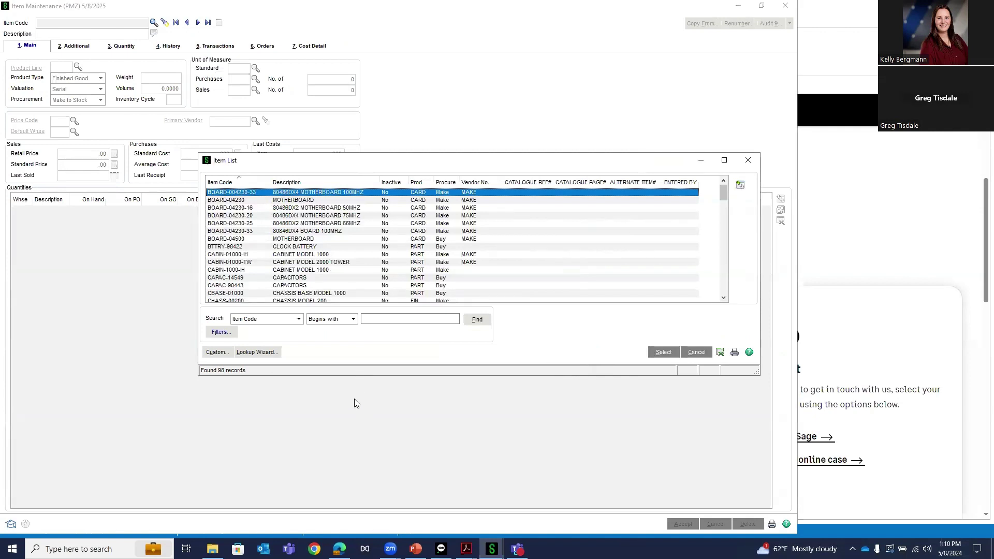
Search the item list by Item Code for "Model", using Begins with and Contains as the conditions.
left_click(377, 319)
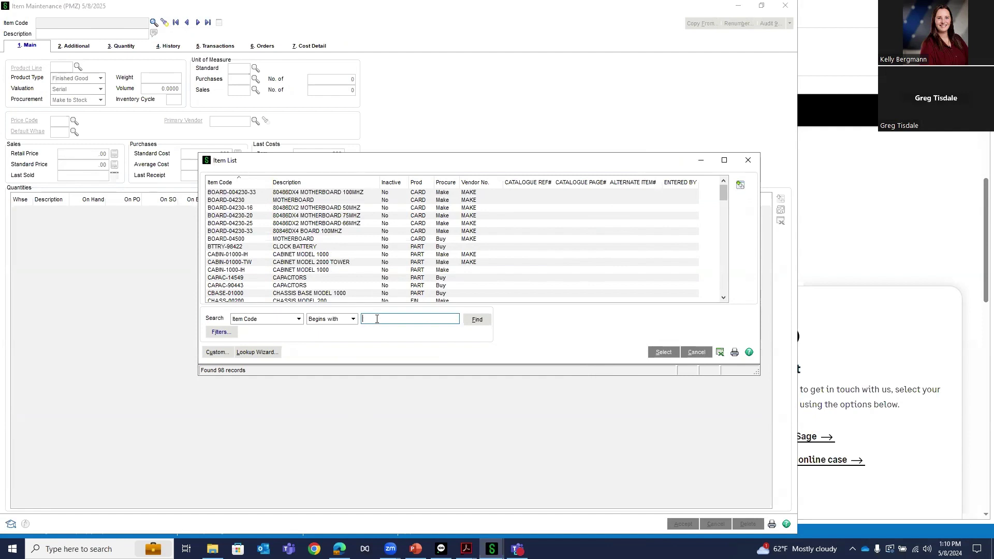
type("Model")
left_click(353, 319)
left_click(352, 319)
left_click(352, 319)
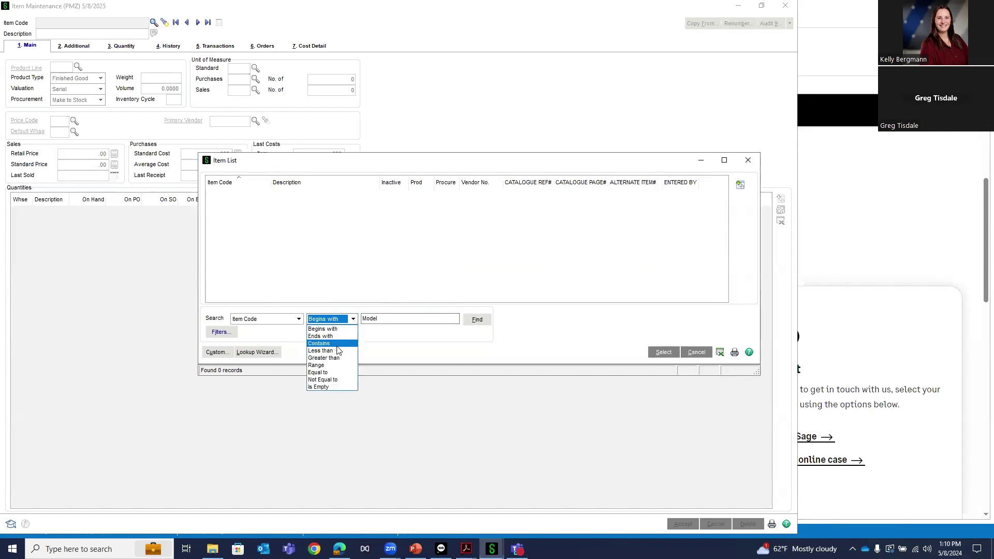
left_click(337, 344)
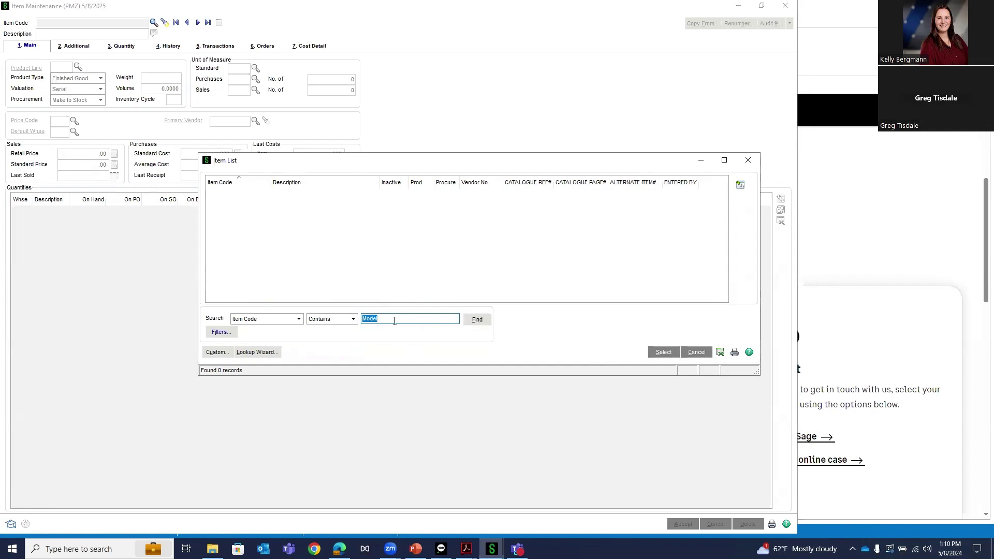
left_click(472, 325)
left_click(476, 325)
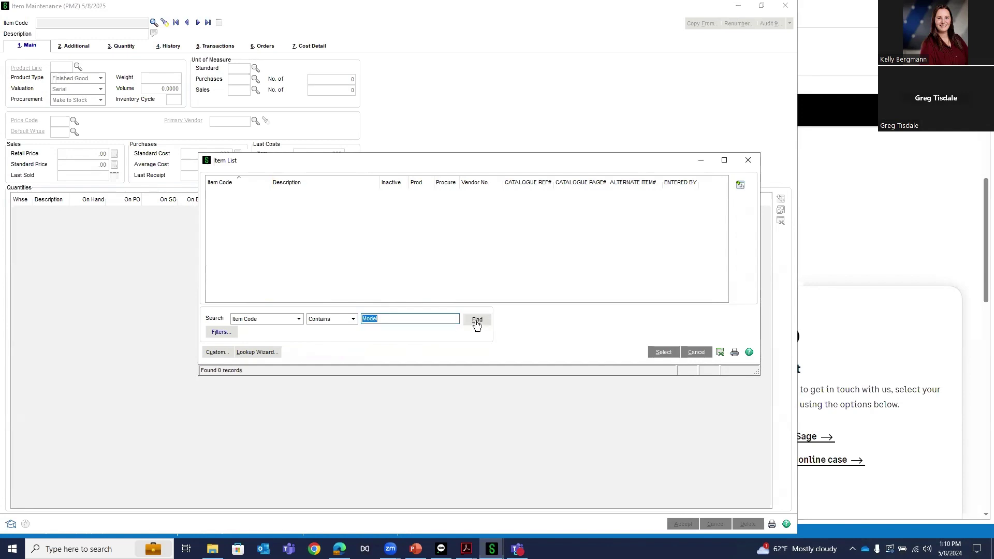
Search the item list for items whose Description contains "Model".
left_click(299, 318)
left_click(280, 336)
left_click(350, 324)
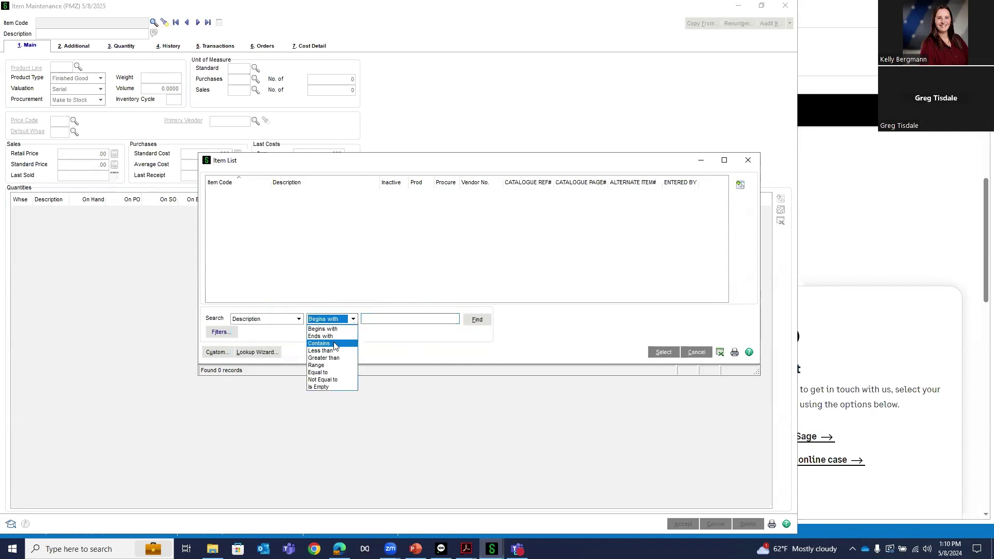
left_click(326, 344)
type("Model")
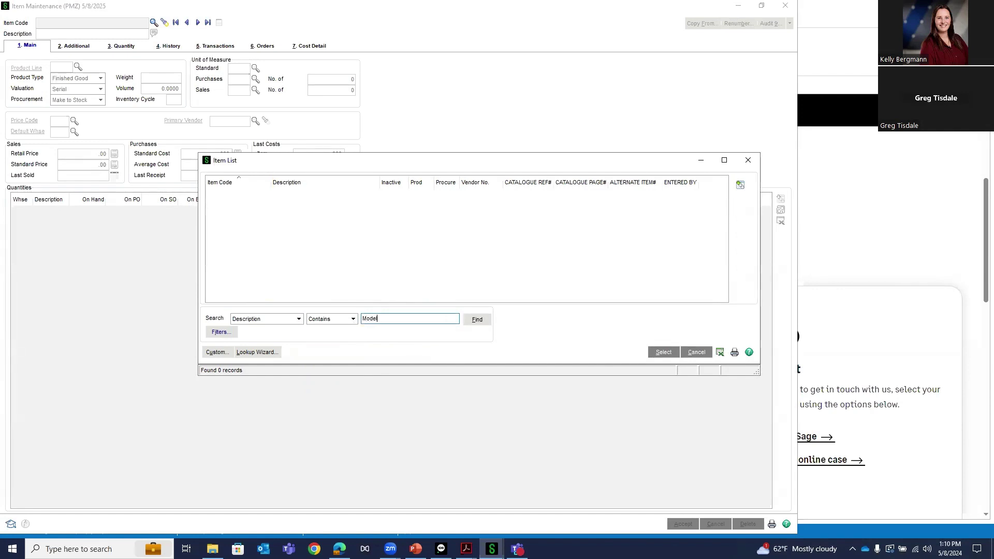
key("Return")
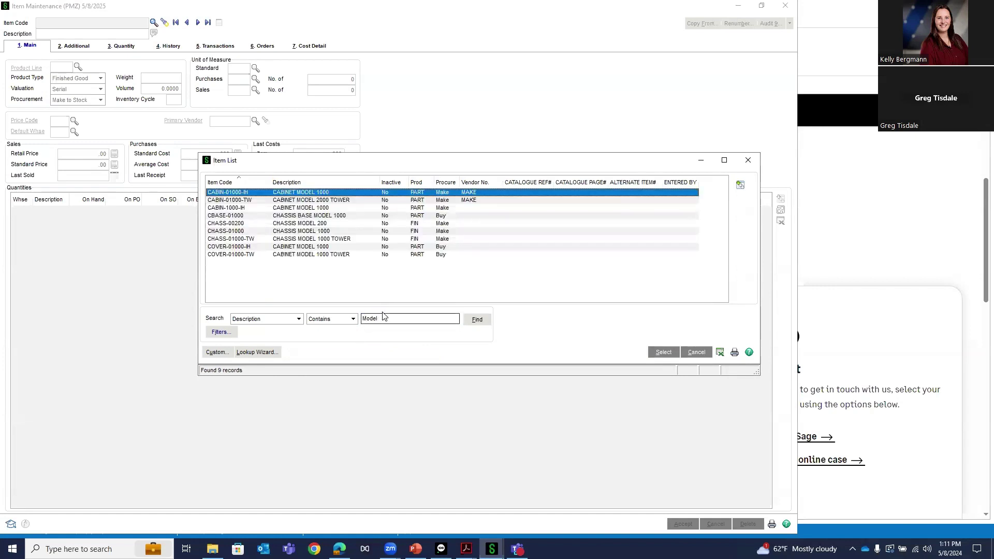
Switch the description search condition to Begins with, cancel the item lookup, and close Item Maintenance.
left_click(352, 318)
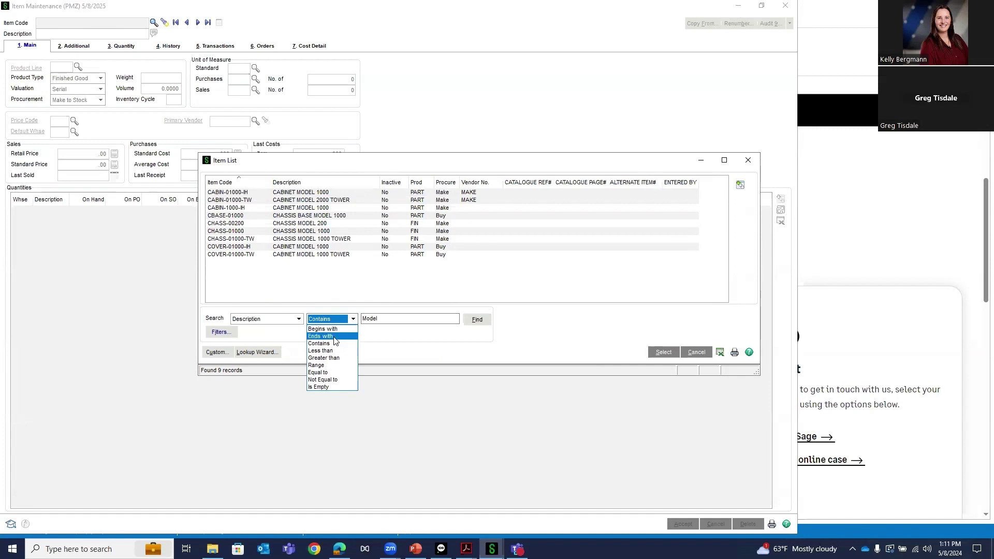
left_click(333, 329)
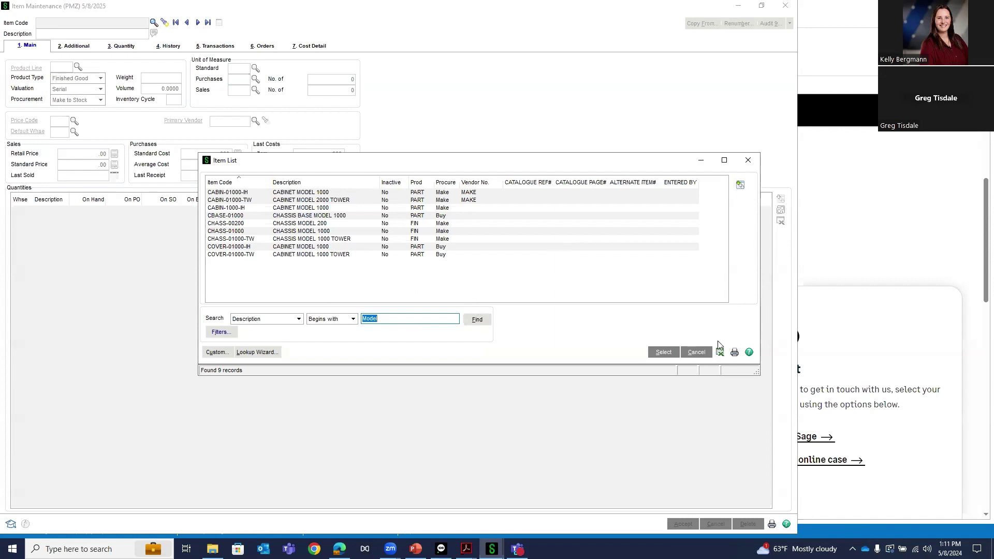
left_click(706, 355)
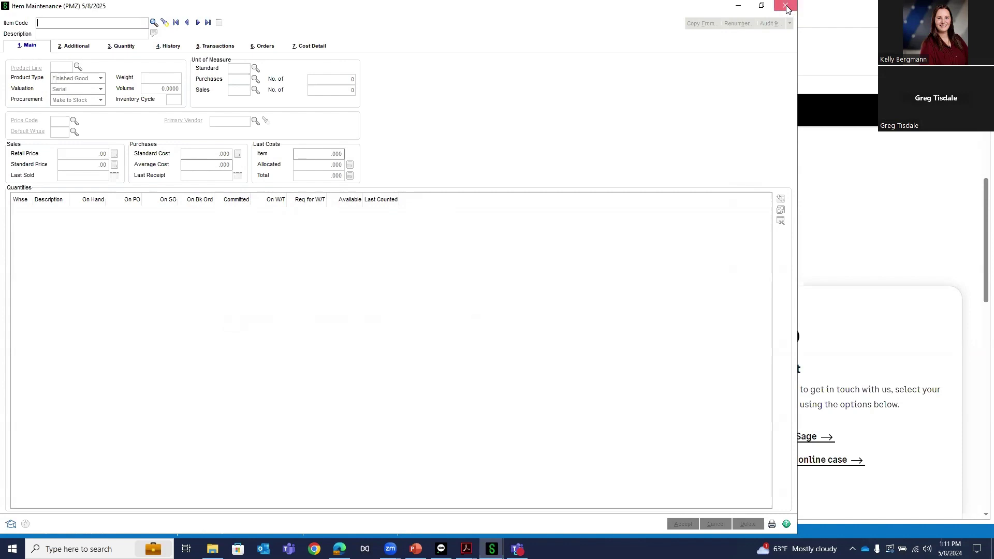
left_click(786, 7)
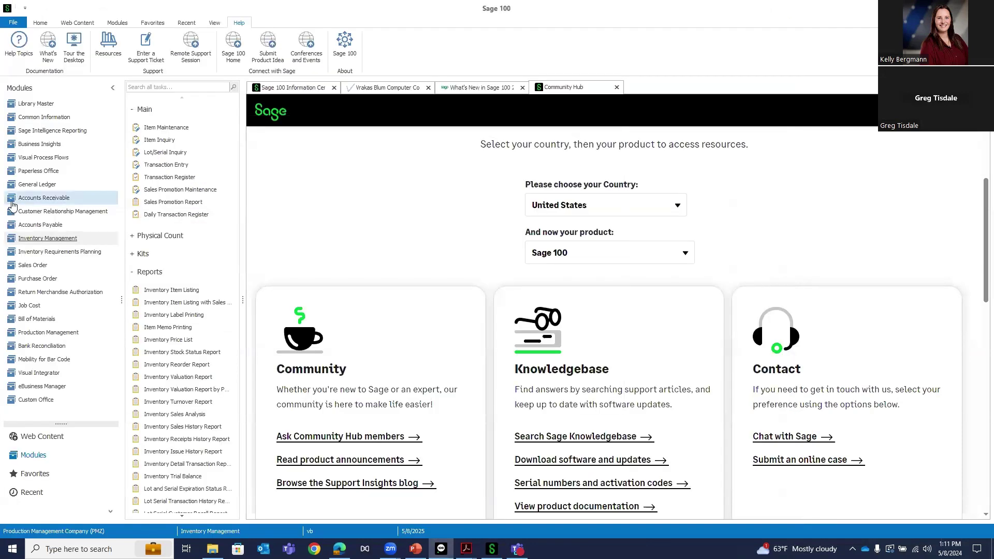
Load the first vendor in Accounts Payable Vendor Maintenance and review its Date Established under Statistics.
left_click(14, 228)
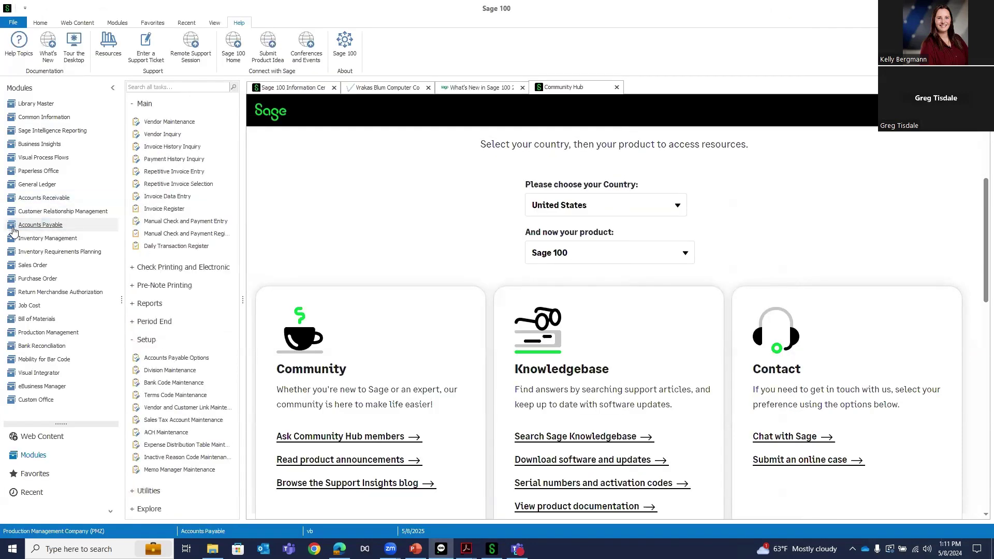
left_click(153, 122)
left_click(377, 150)
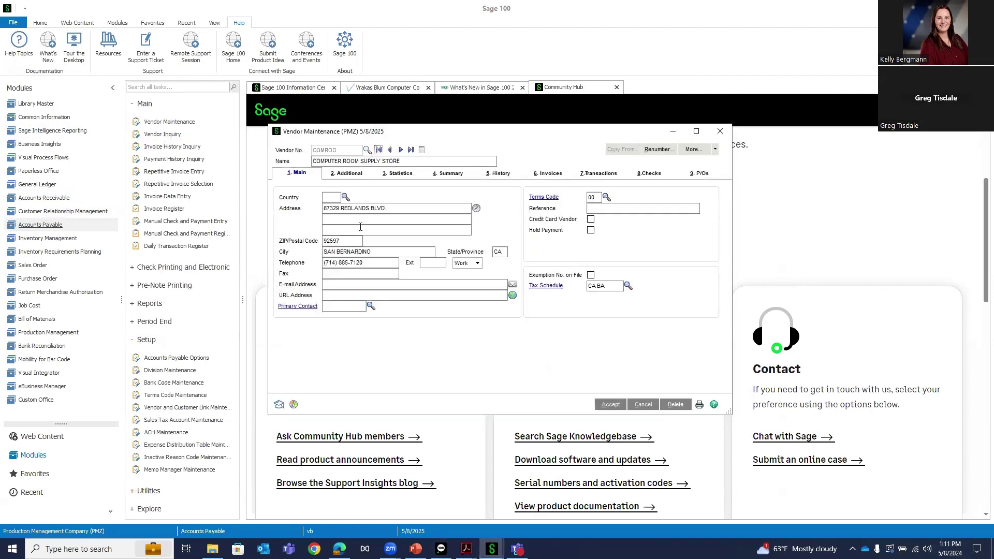
left_click(401, 173)
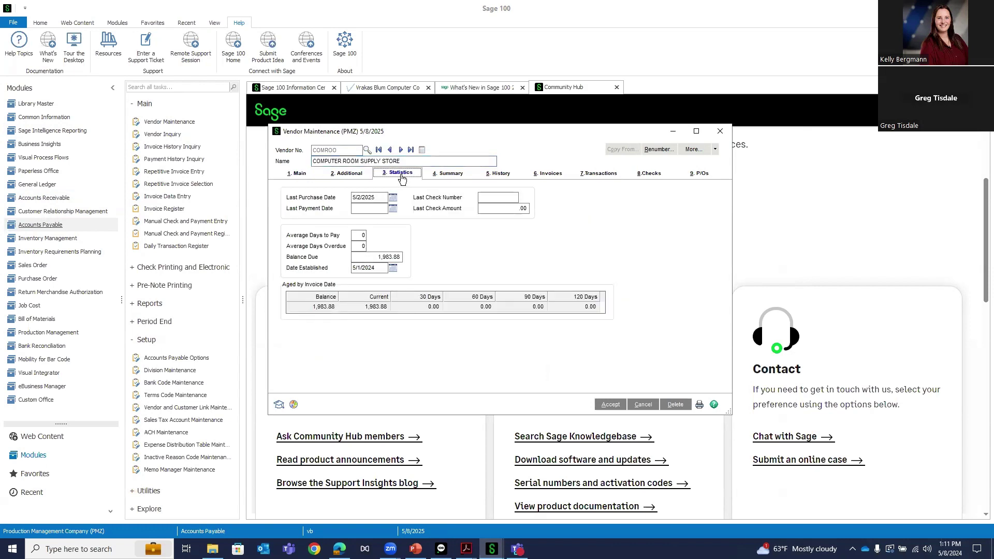
left_click(368, 268)
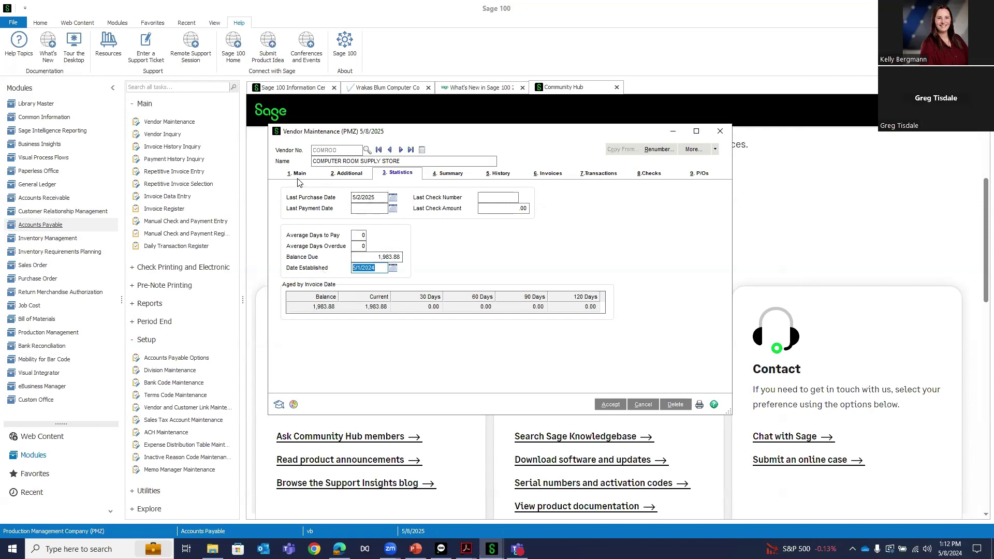
Review the vendor's W-9 Form on File option and 1099 fields, accept the record, and close Vendor Maintenance.
left_click(325, 175)
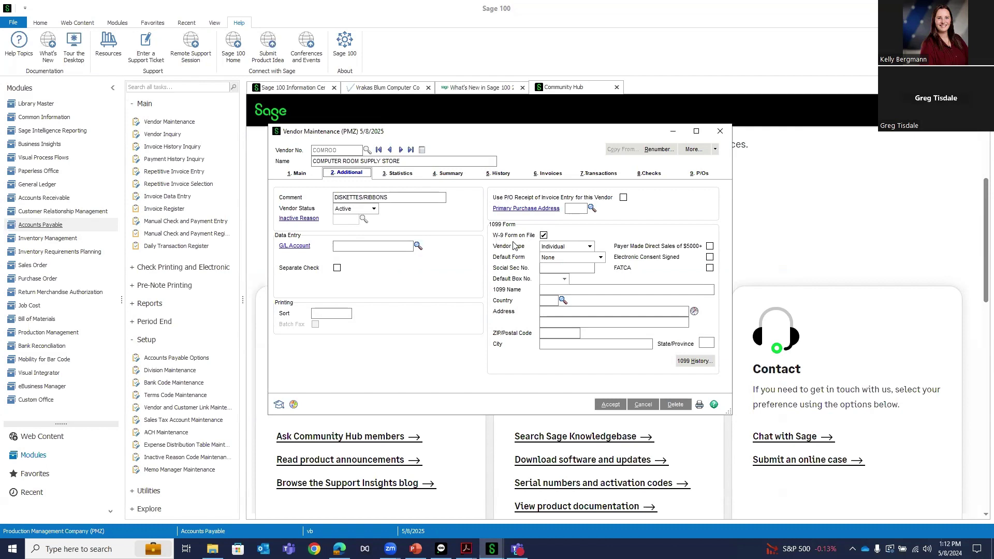
left_click(544, 236)
left_click(542, 235)
left_click(568, 268)
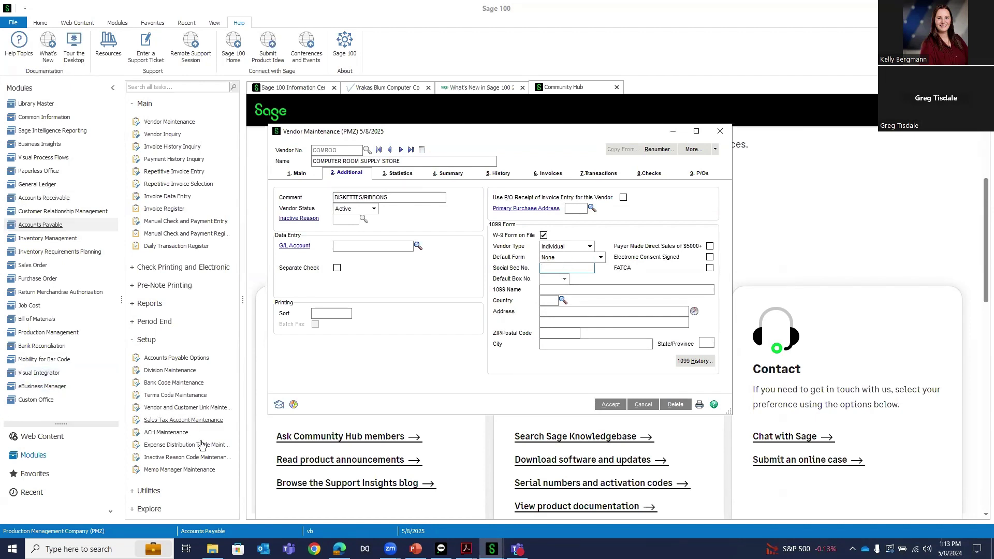
left_click(602, 409)
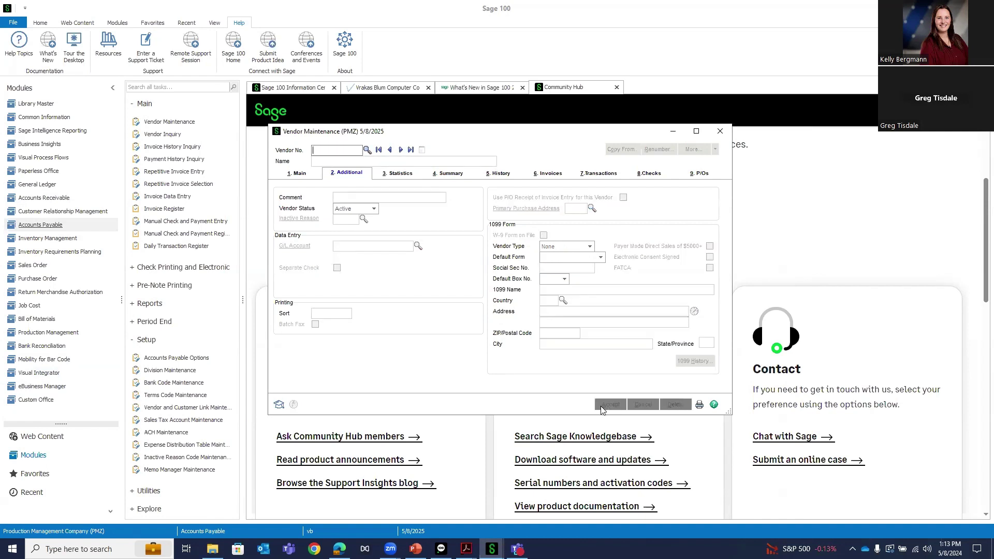
left_click(720, 131)
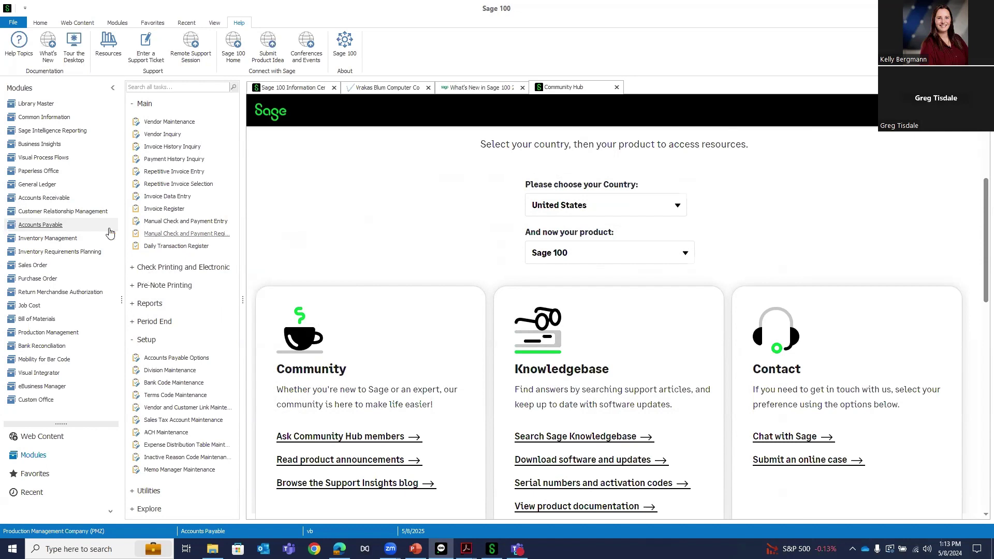
Collapse the Inventory Management reports and open the Delete Warehouses utility.
left_click(48, 238)
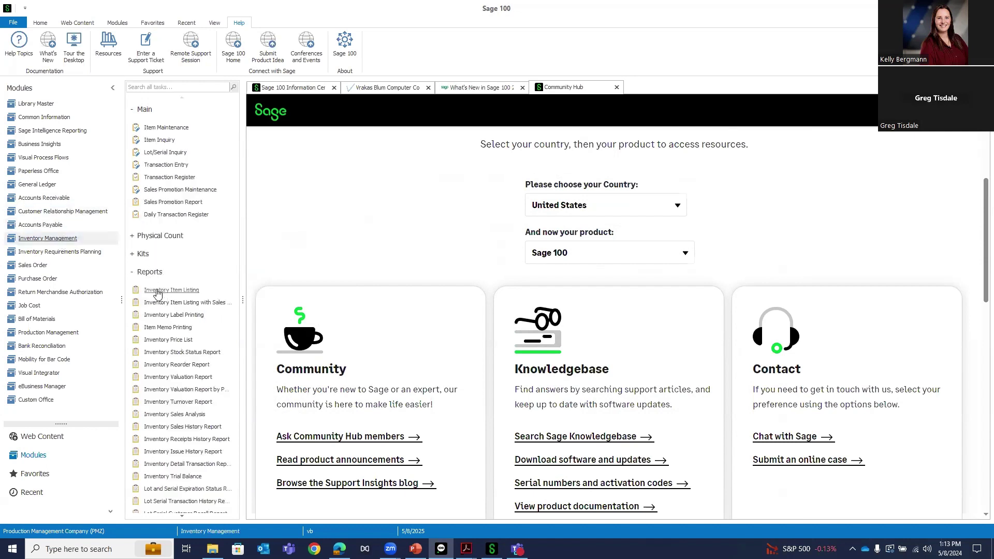
left_click(133, 272)
scroll(173, 293, "down", 3)
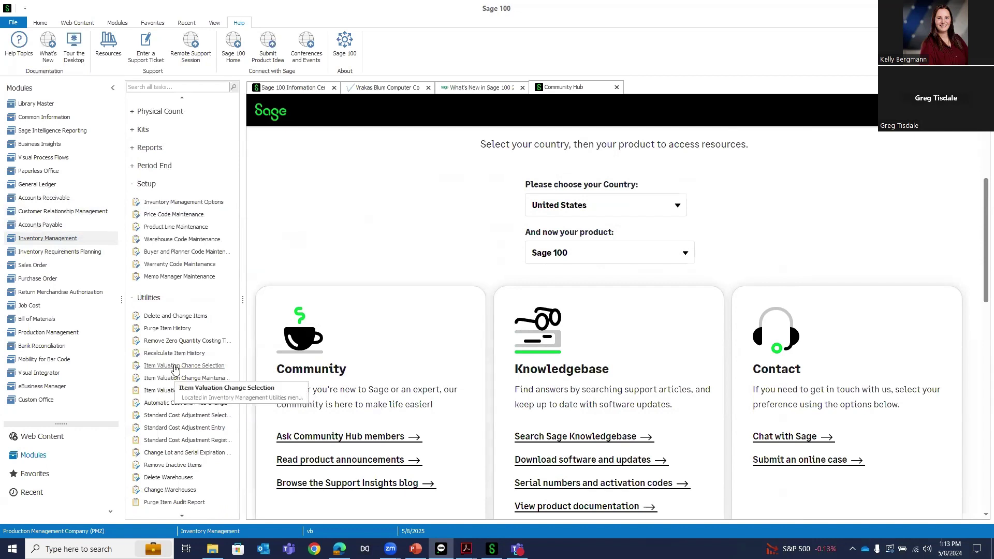
scroll(174, 445, "down", 1)
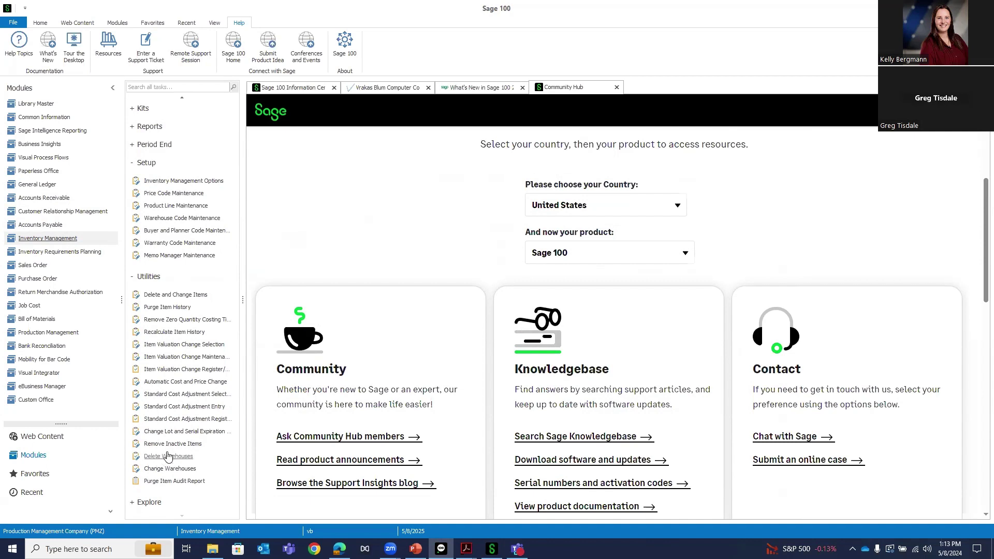
left_click(167, 458)
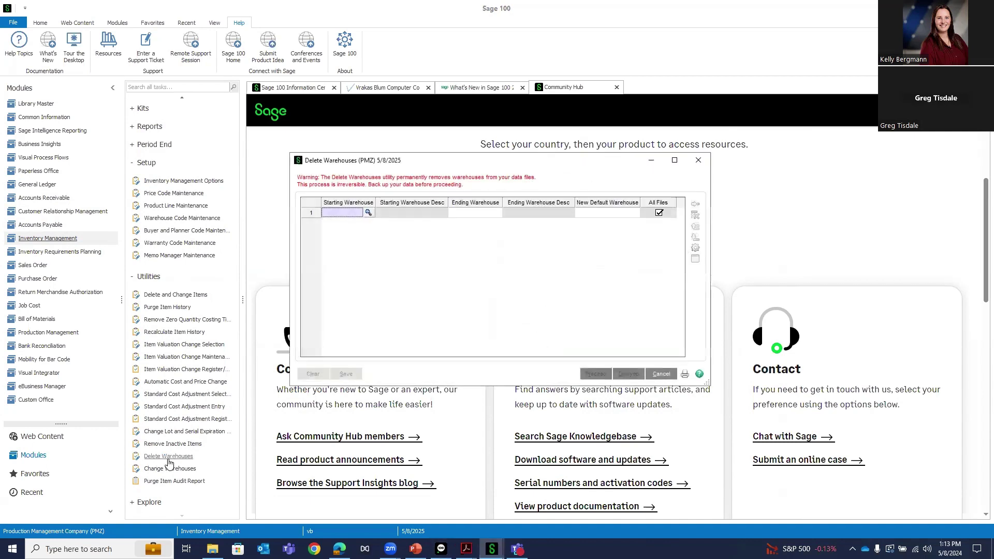
Choose the SCR scrap warehouse as the starting and ending warehouse for deletion, and enlarge the Delete Warehouses window.
left_click(369, 213)
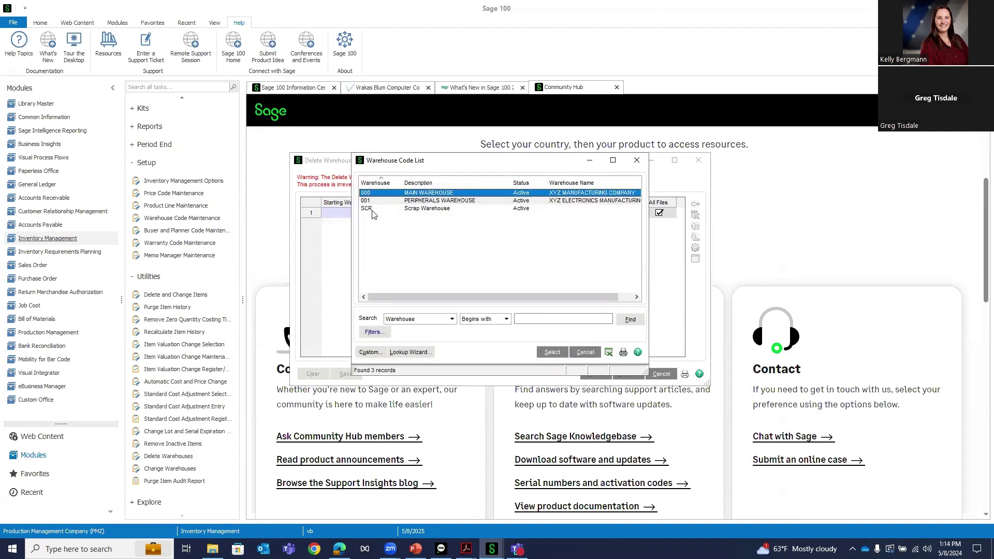
left_click(376, 210)
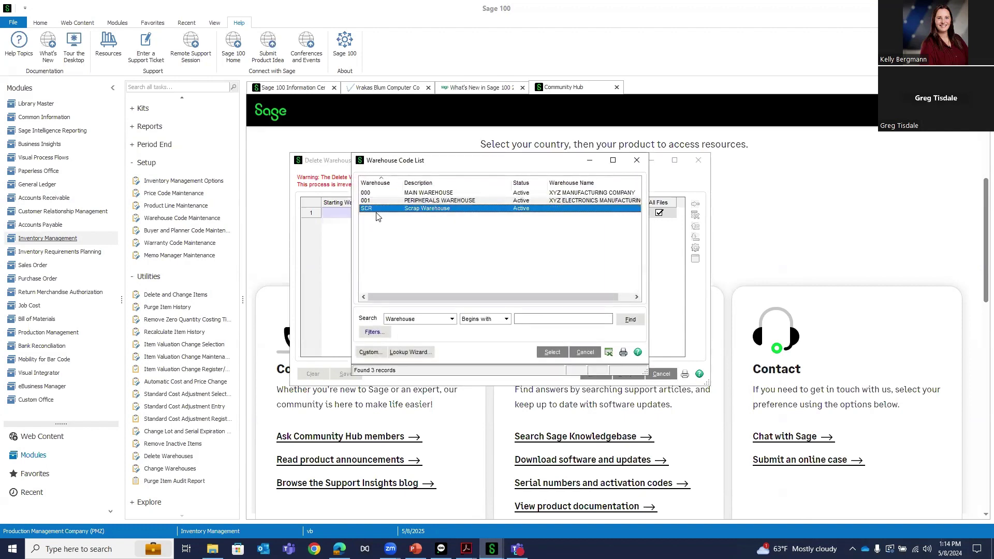
left_click(550, 352)
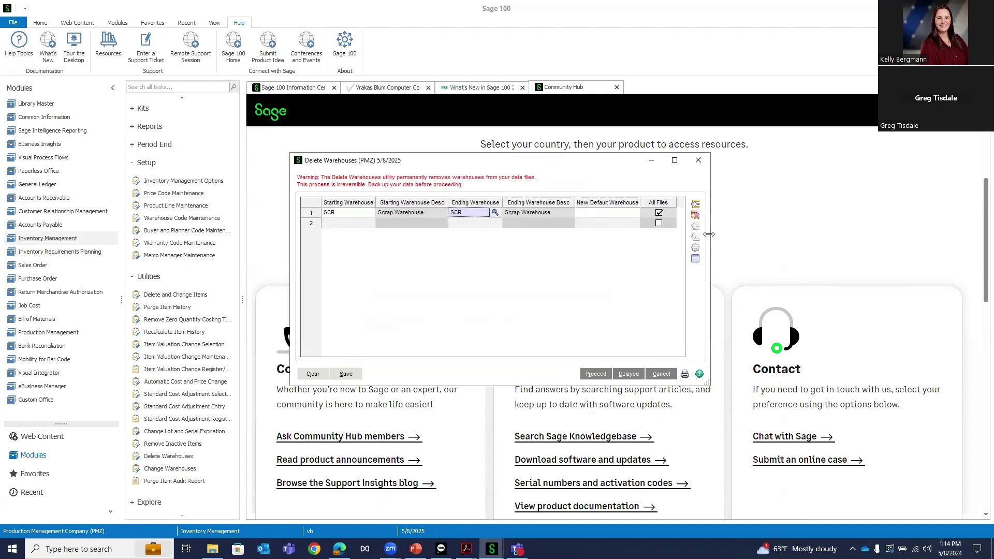
left_click_drag(708, 234, 857, 234)
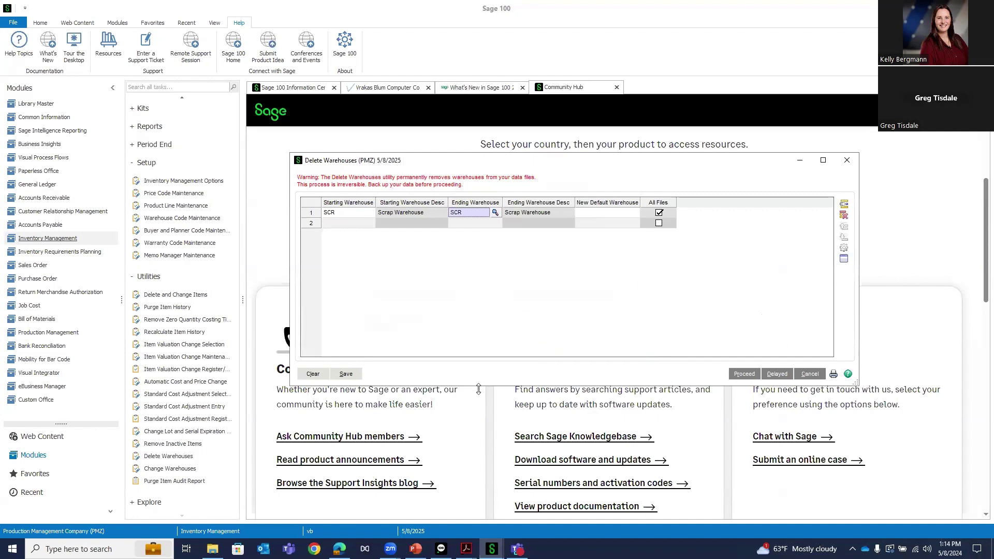
left_click_drag(478, 388, 478, 446)
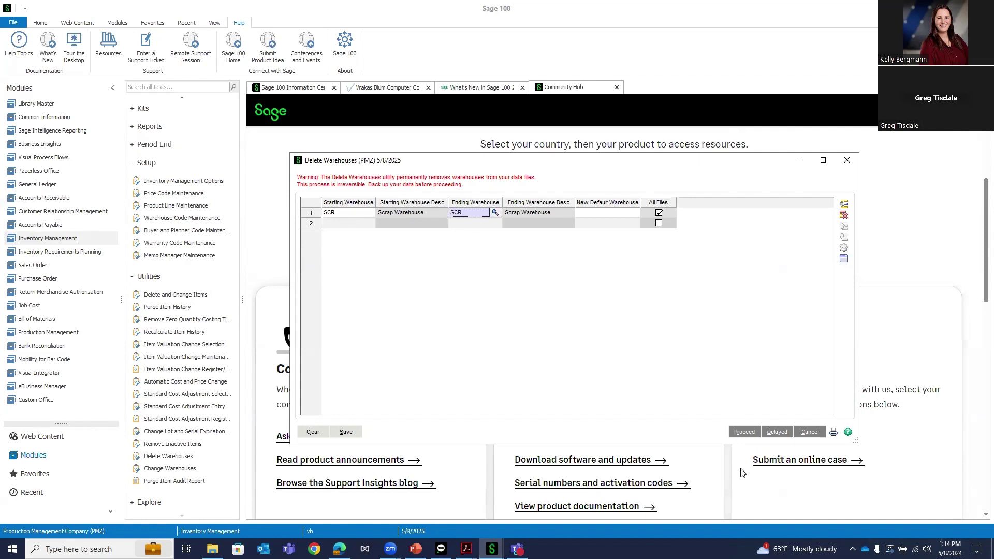
Try to process the scrap warehouse deletion, and close the Delete Warehouses utility.
left_click(742, 433)
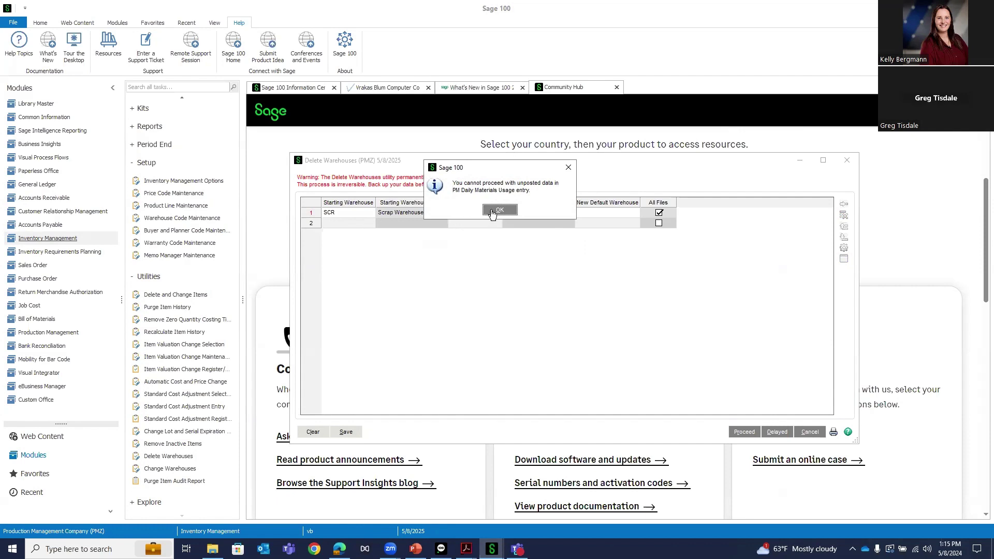
left_click(492, 213)
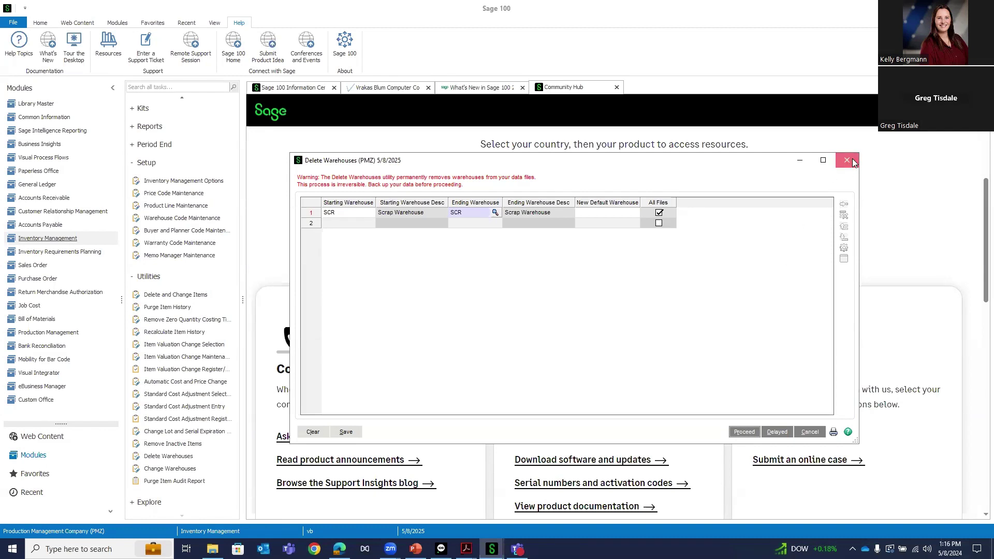
left_click(852, 158)
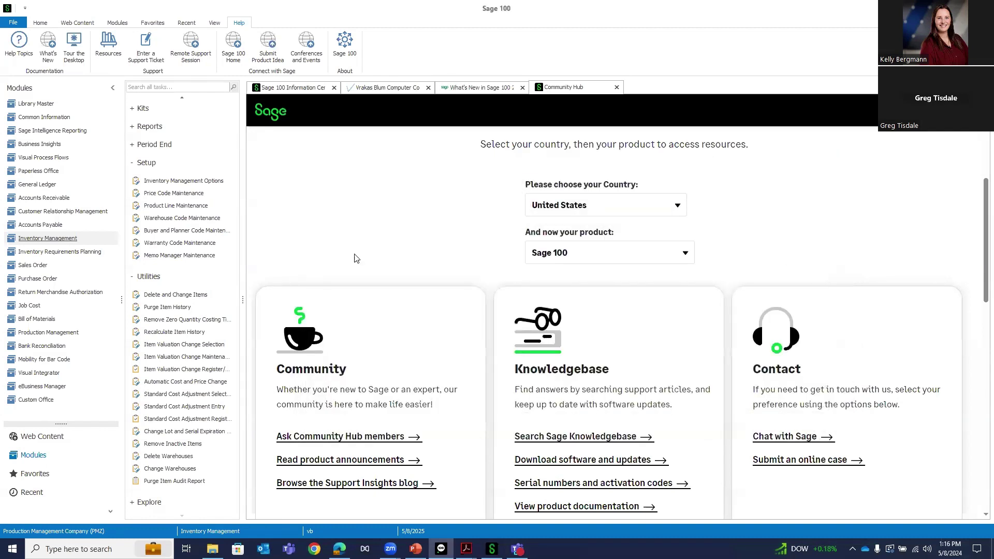
Open the Change Warehouses utility to review its starting, ending and new warehouse fields, and close it.
left_click(184, 469)
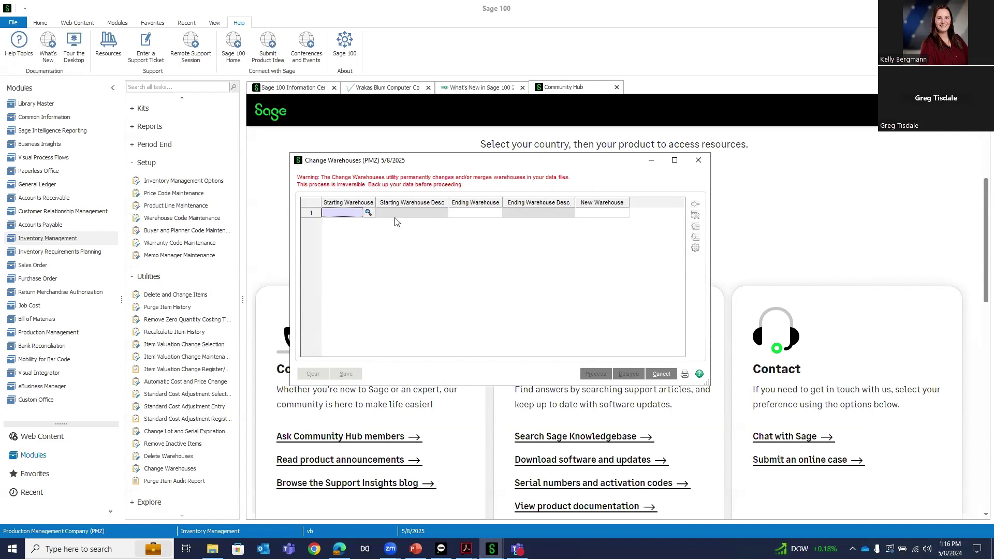
left_click(696, 166)
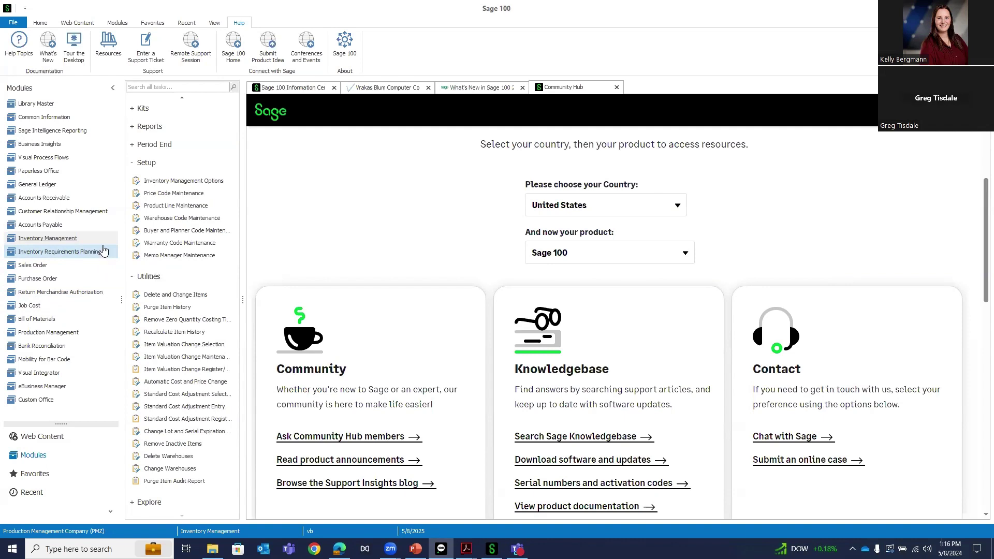
scroll(215, 273, "up", 4)
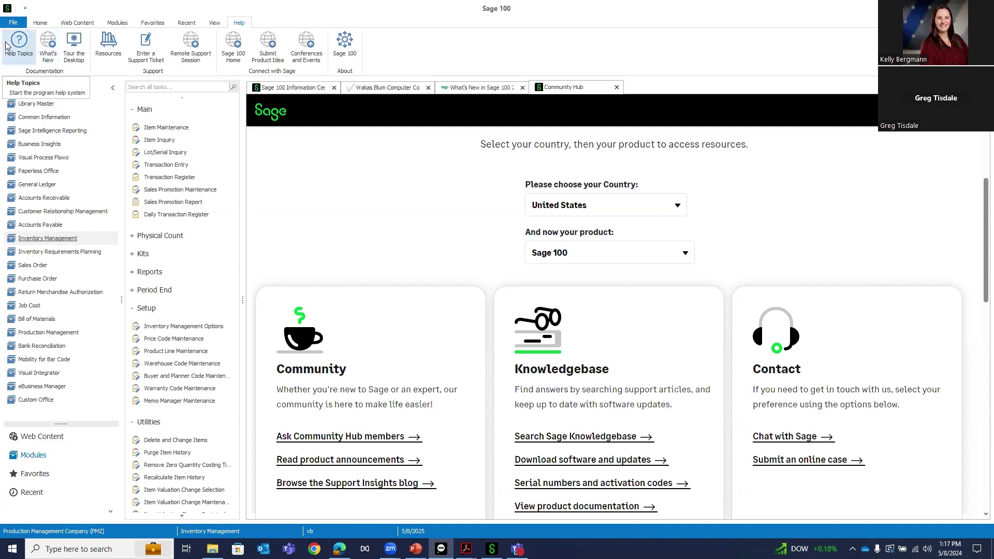
Open Administrative Tools under Library Master Security and authenticate with the administrator password.
left_click(38, 106)
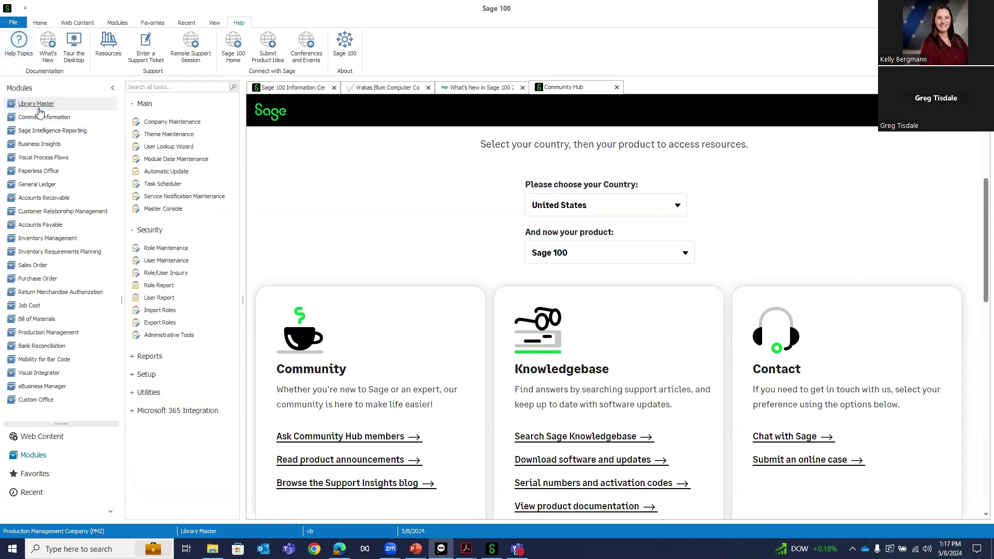
left_click(174, 337)
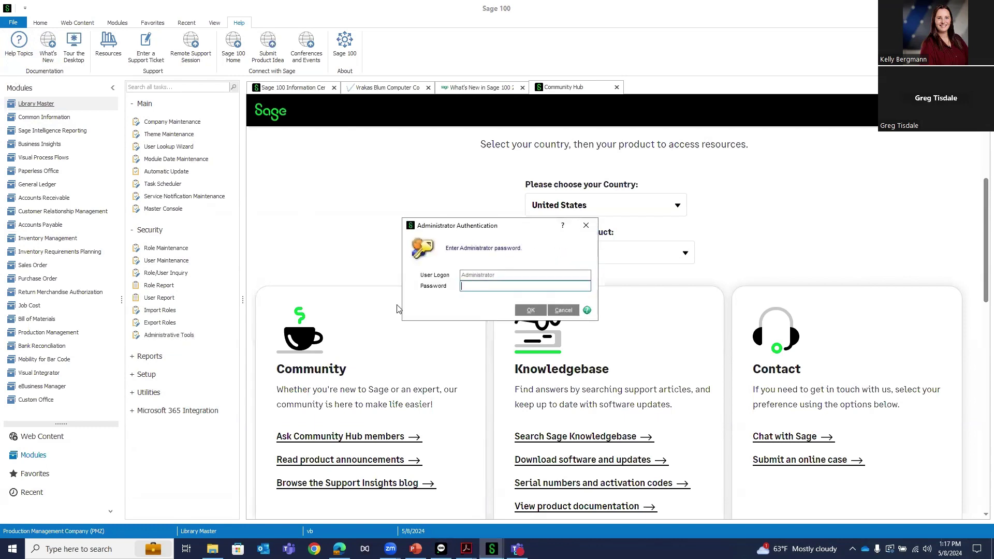
type("•••••••")
key("Return")
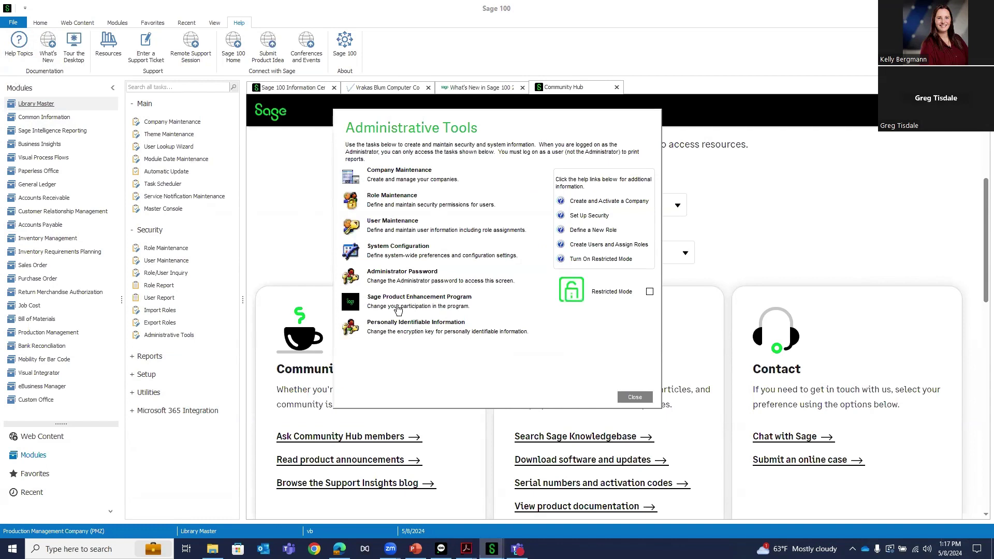
Turn on Restricted Mode without viewing logged-in users, turn it off again, and close Administrative Tools.
left_click(649, 291)
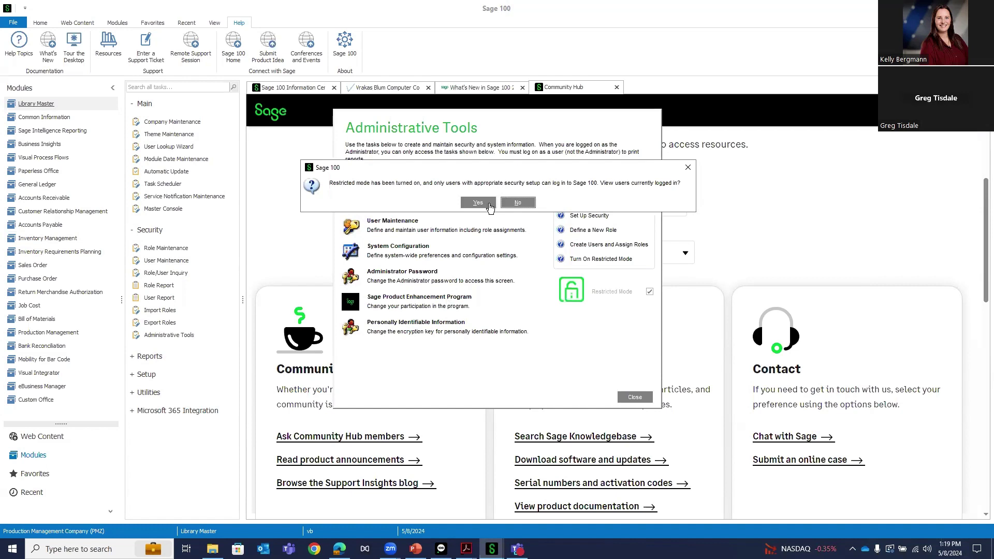
left_click(516, 203)
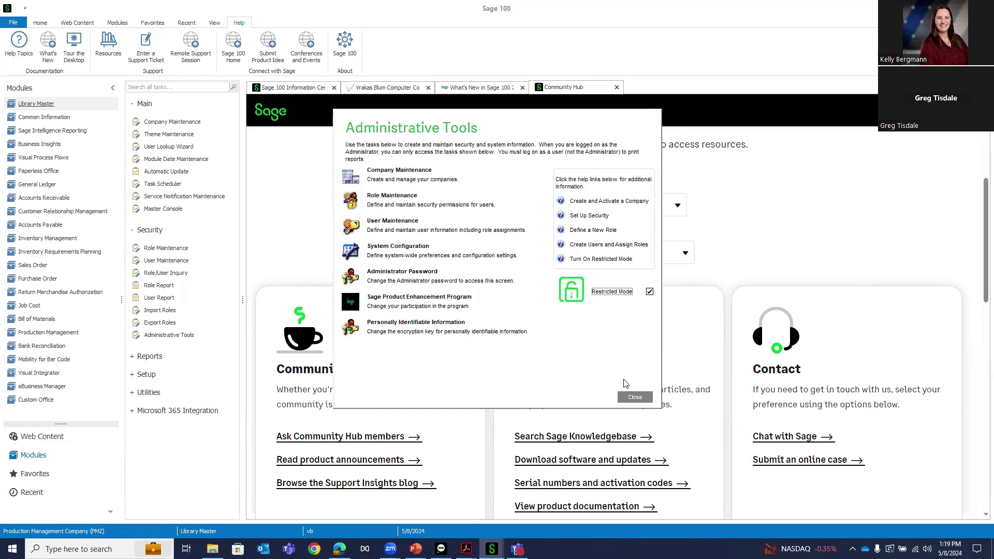
left_click(649, 292)
left_click(635, 397)
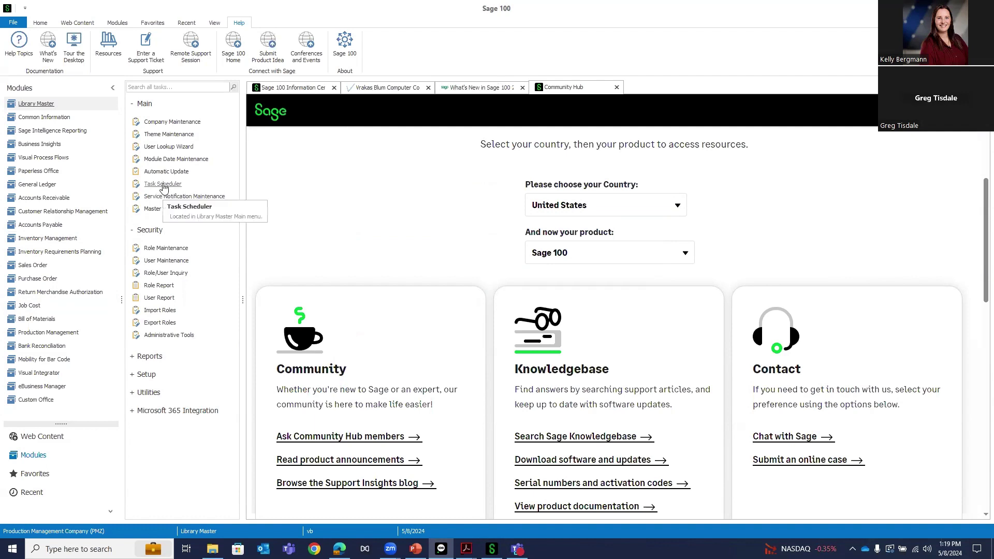
Enter a Task Scheduler job named AGING with the description AR Aging, and close the scheduler without saving it.
left_click(161, 183)
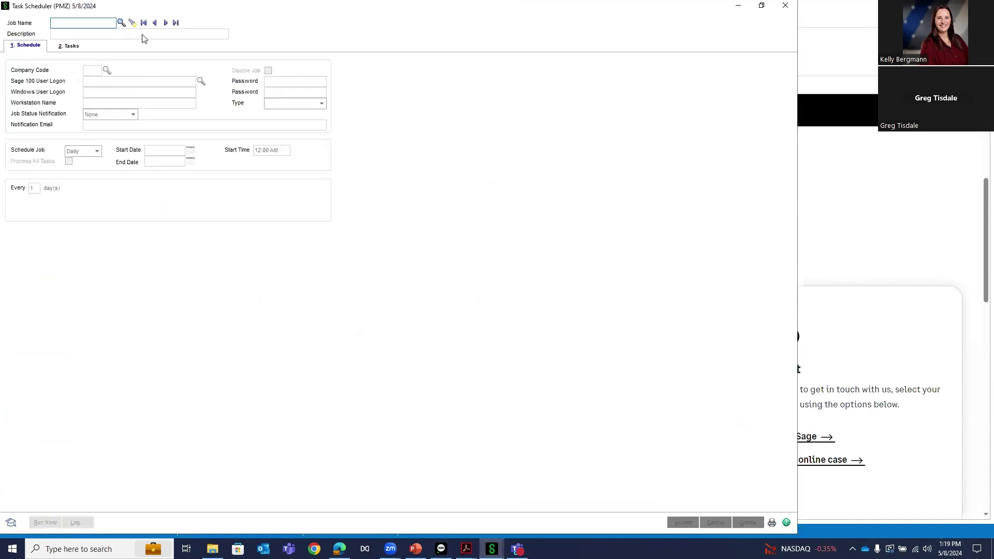
type("AP")
type("ING")
key("Tab")
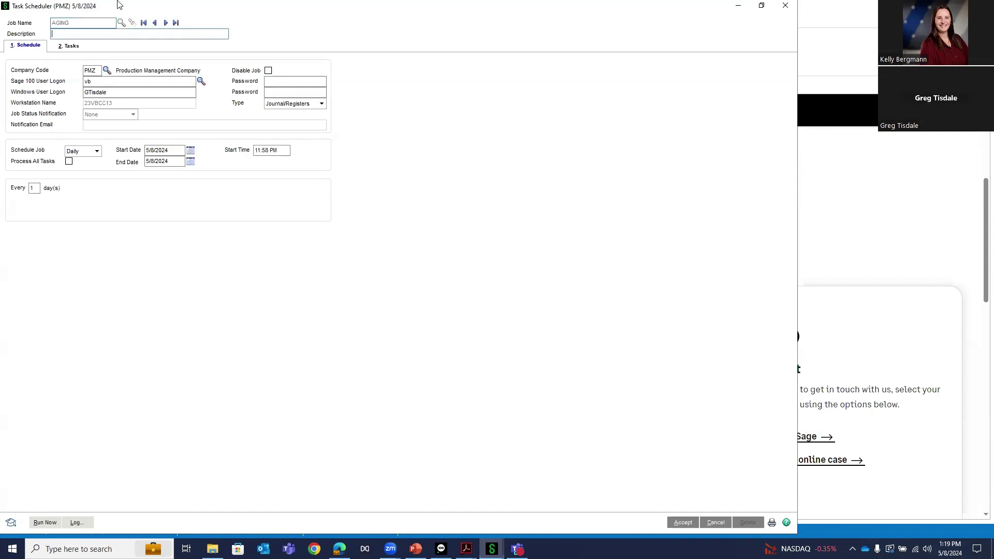
type("AR Agingng")
left_click(243, 231)
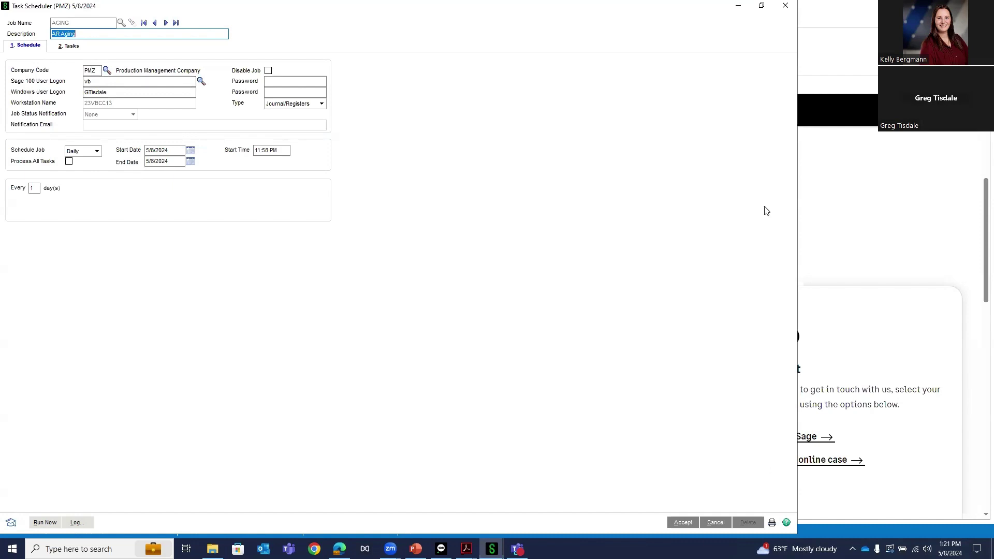
left_click(785, 6)
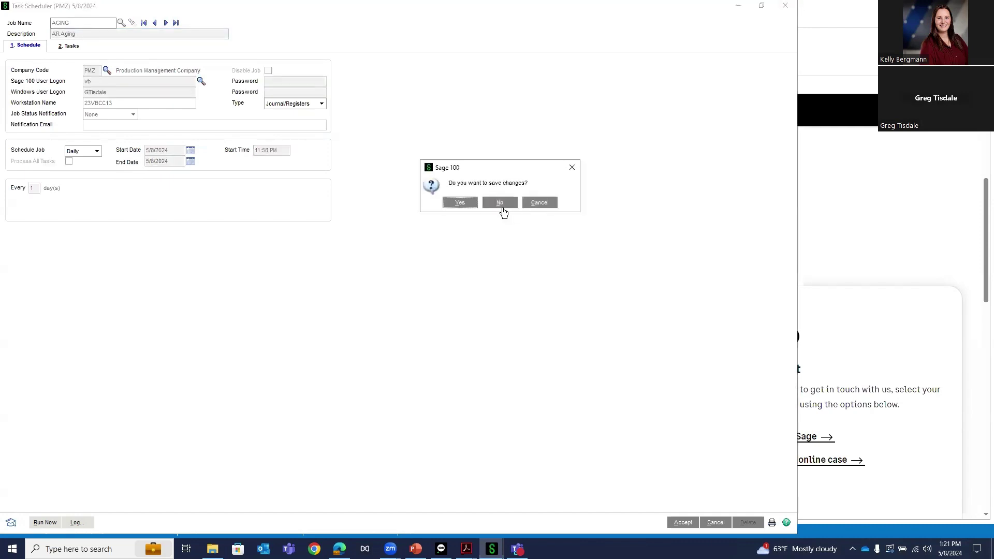
left_click(502, 207)
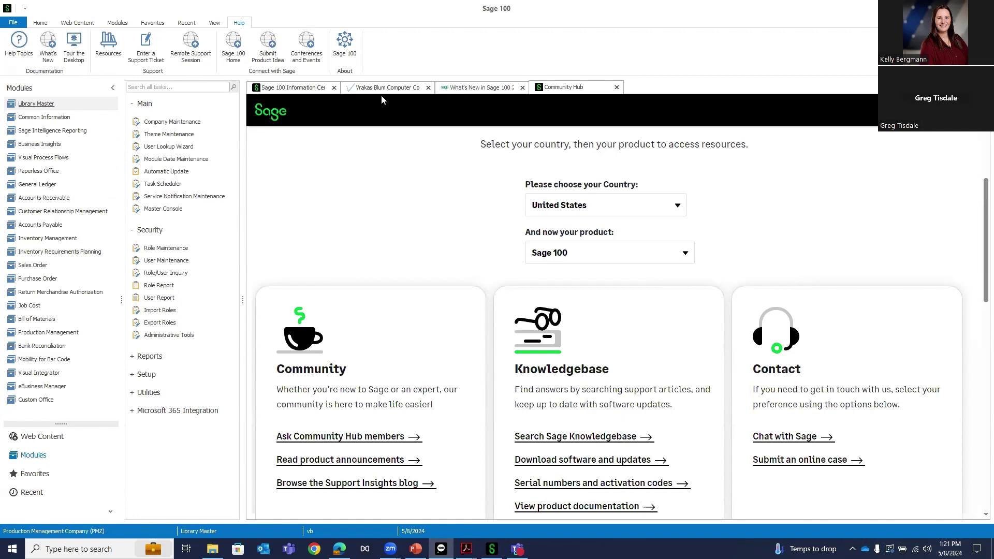
Review the Paperless Office electronic delivery improvements in the What's New guide, and close the guide.
left_click(492, 91)
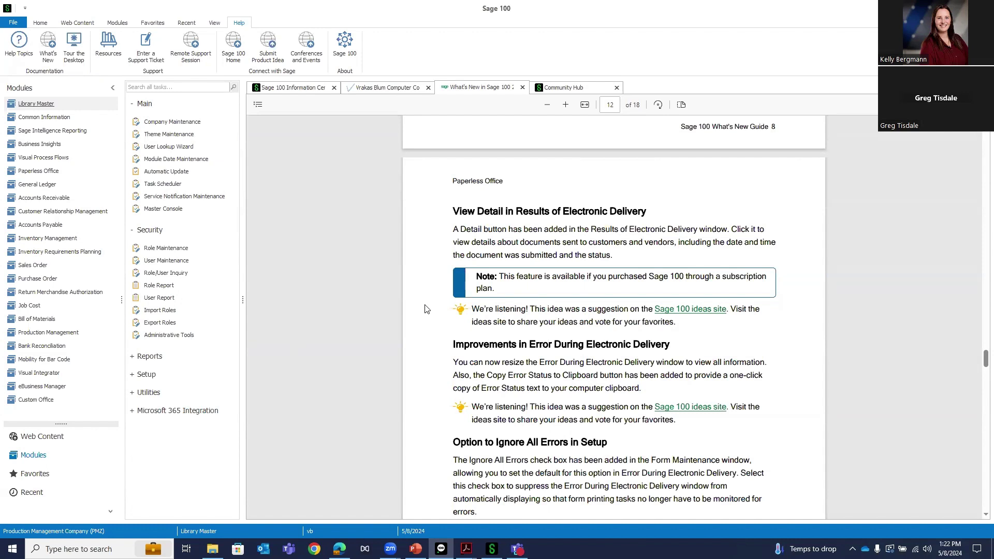
scroll(487, 323, "down", 1)
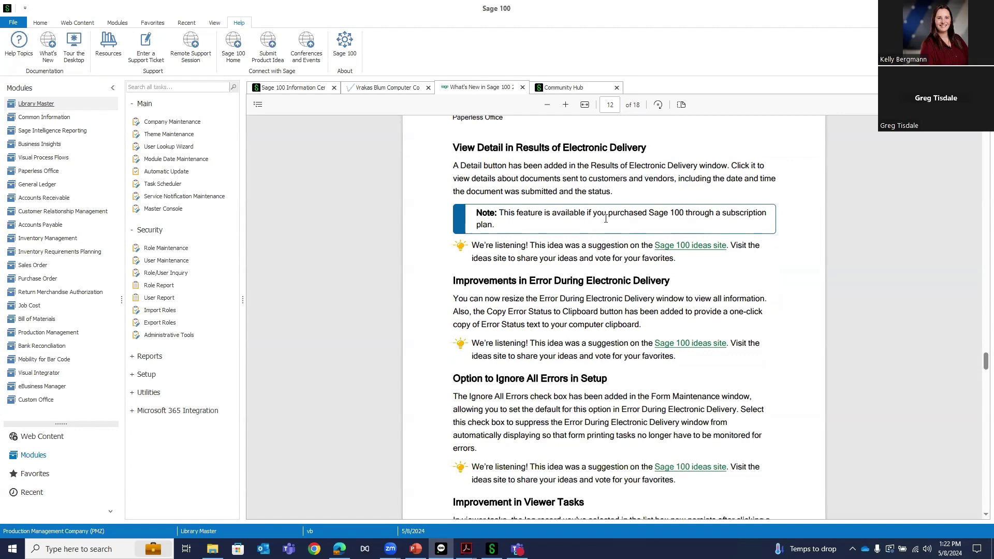
scroll(548, 237, "down", 3)
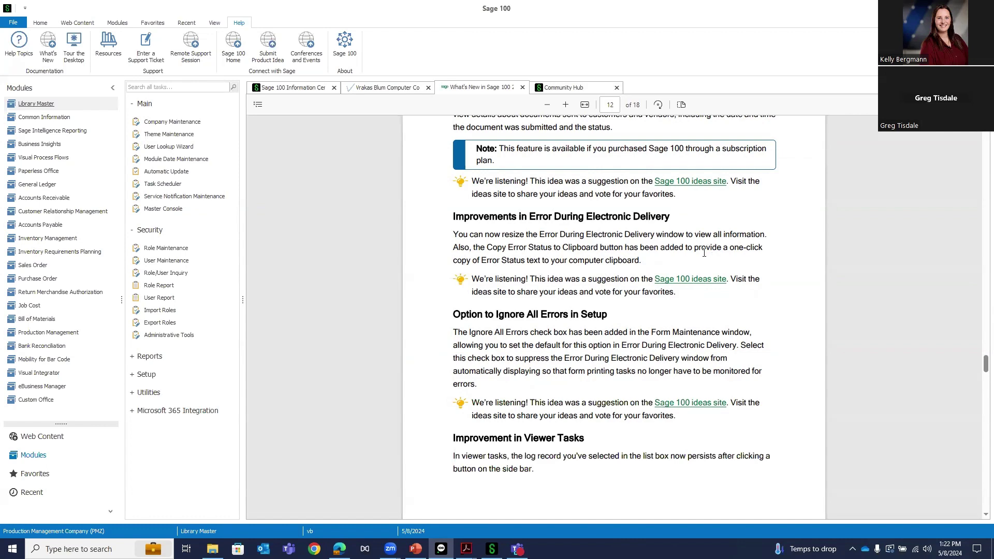
scroll(704, 253, "down", 3)
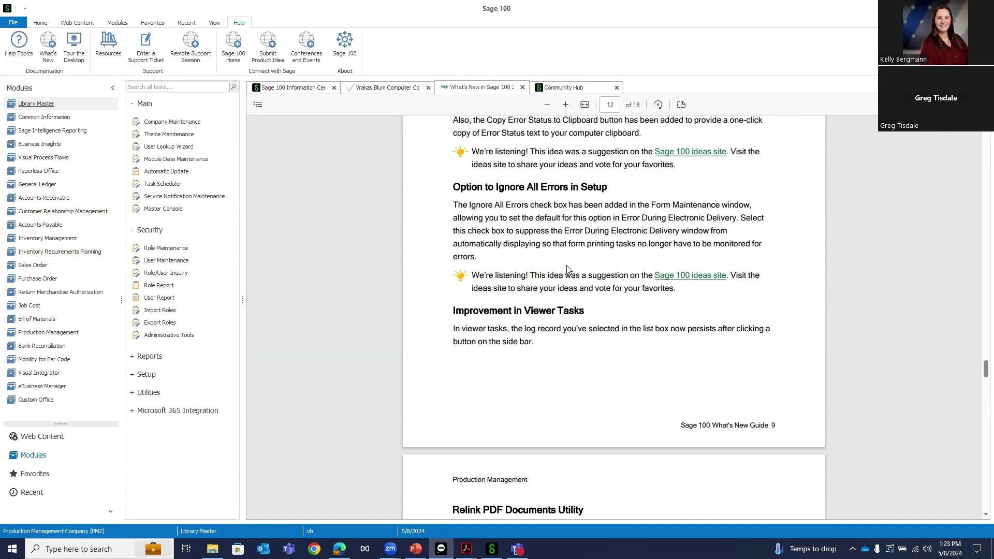
scroll(446, 226, "up", 10)
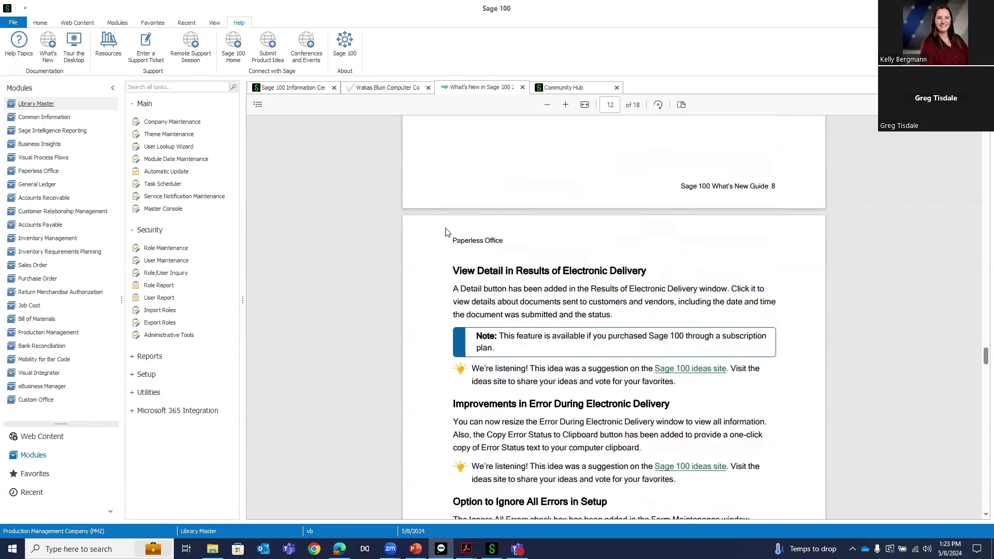
left_click(522, 87)
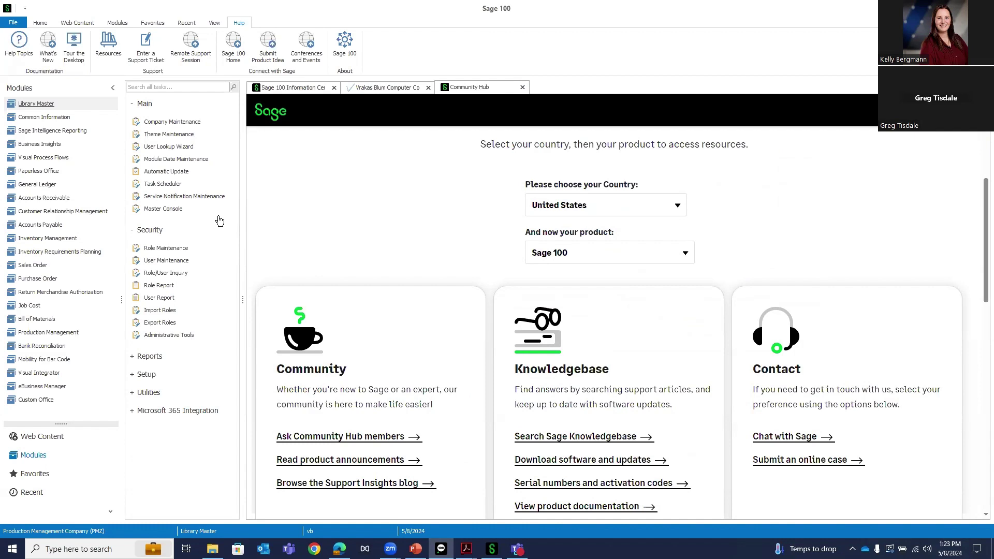
Start a receipt with the next receipt number in Purchase Order Receipt of Goods Entry, and enter its purchase order number.
left_click(34, 279)
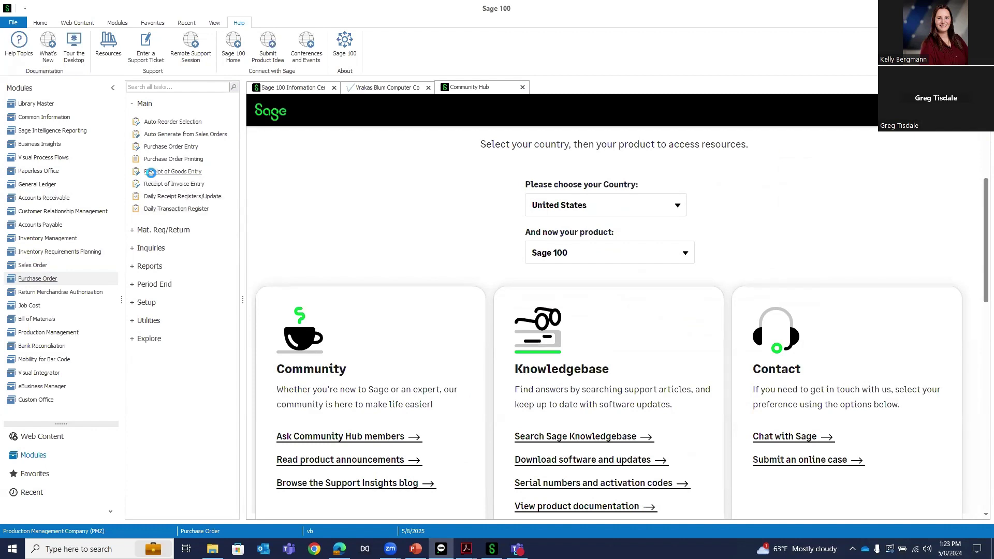
left_click(152, 175)
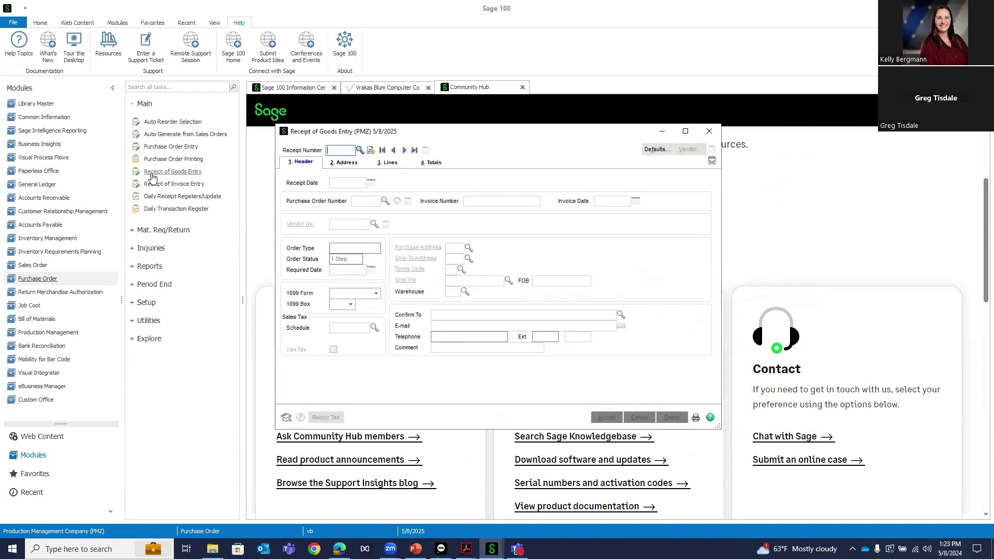
left_click(371, 150)
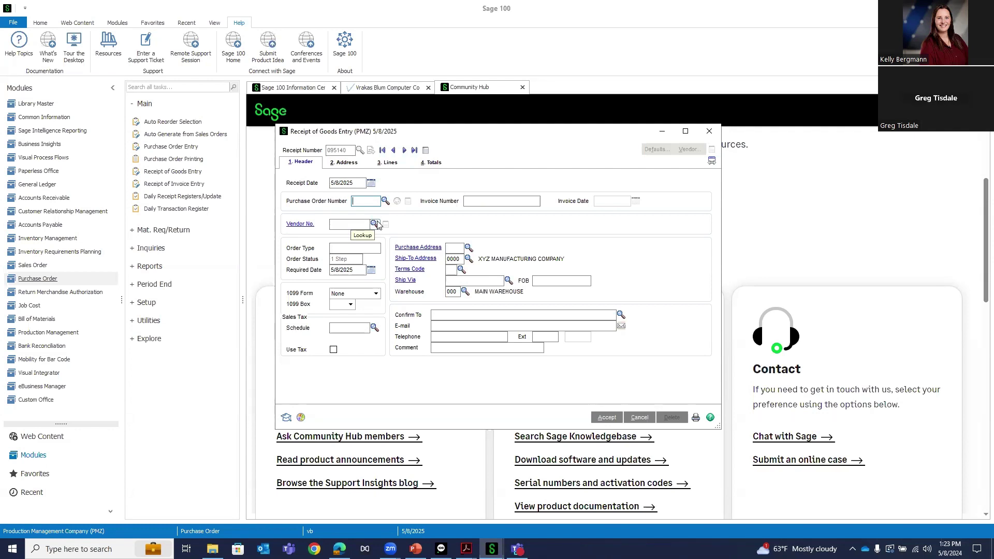
type("95093")
key("Tab")
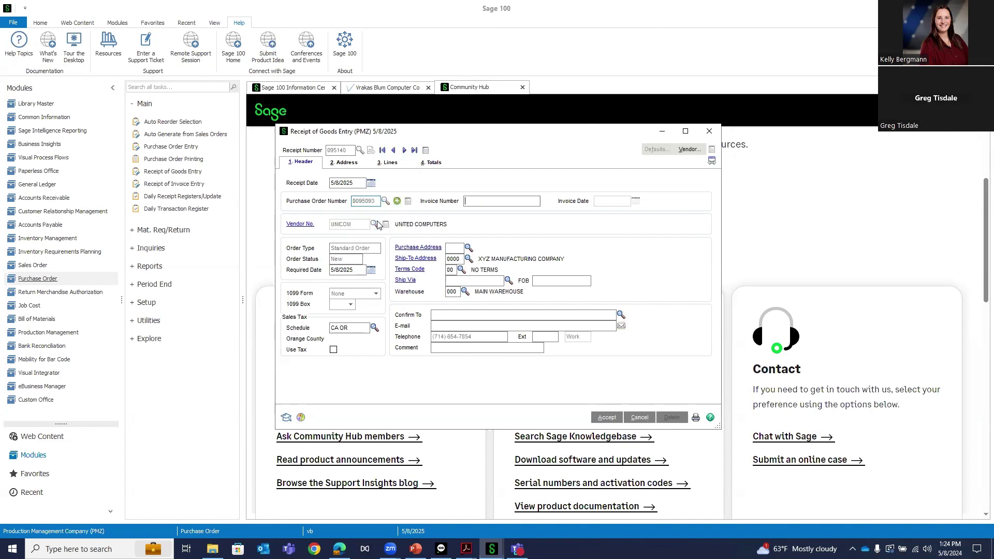
Receive the complete purchase order into the receipt lines, and set the received quantity of CAPAC-14549 to 49.
left_click(389, 164)
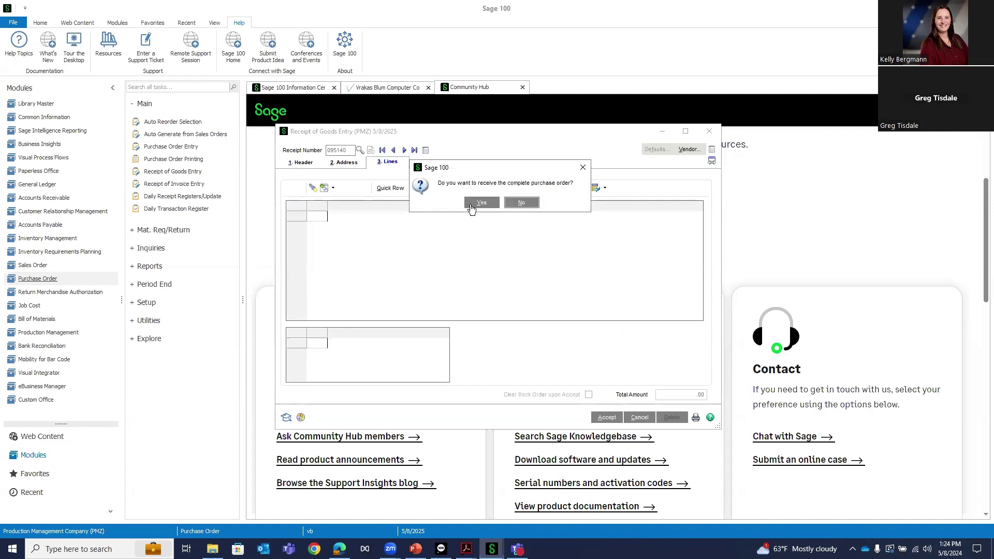
left_click(481, 203)
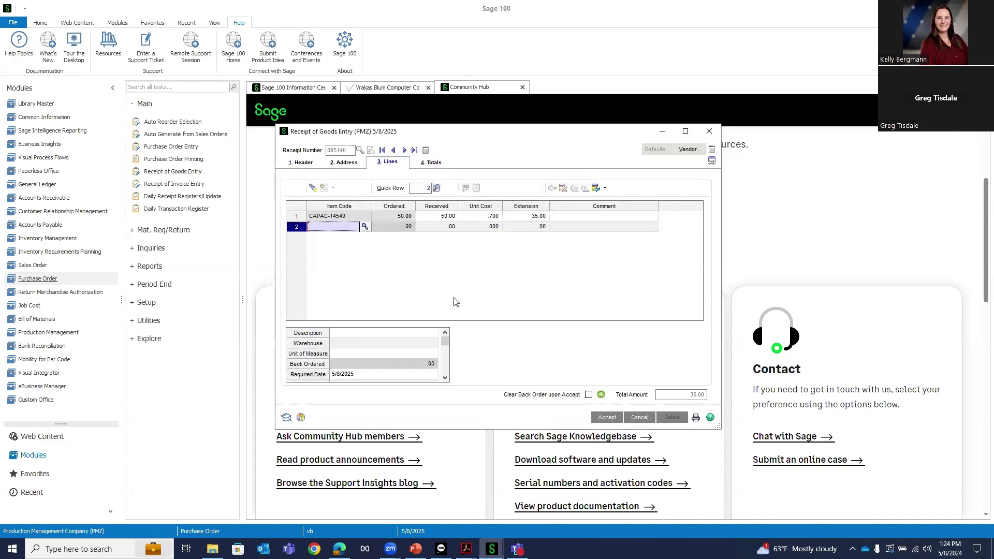
left_click(446, 215)
type("49")
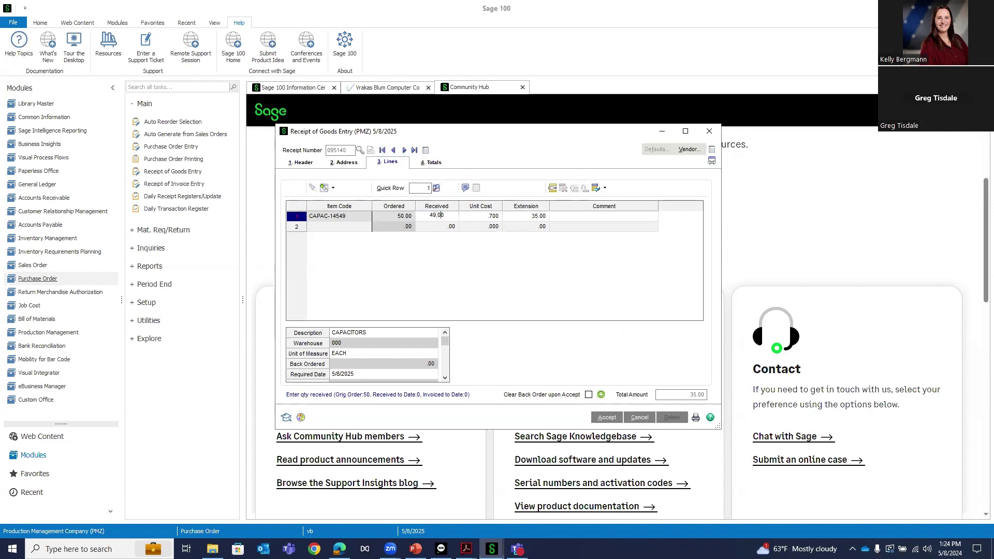
key("Tab")
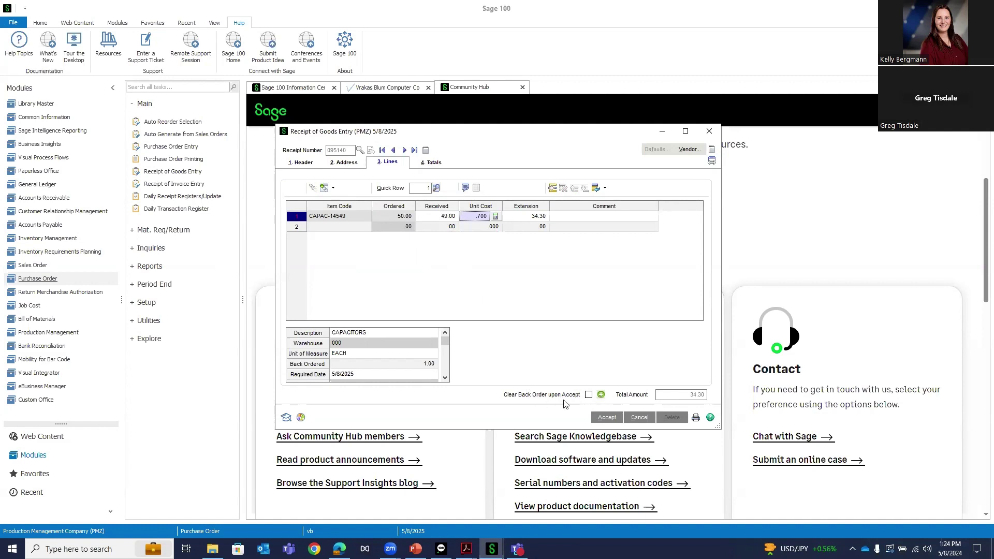
Mark the order for Clear Back Order in Apply Purchase Orders to Receipt, and confirm the selection.
left_click(600, 395)
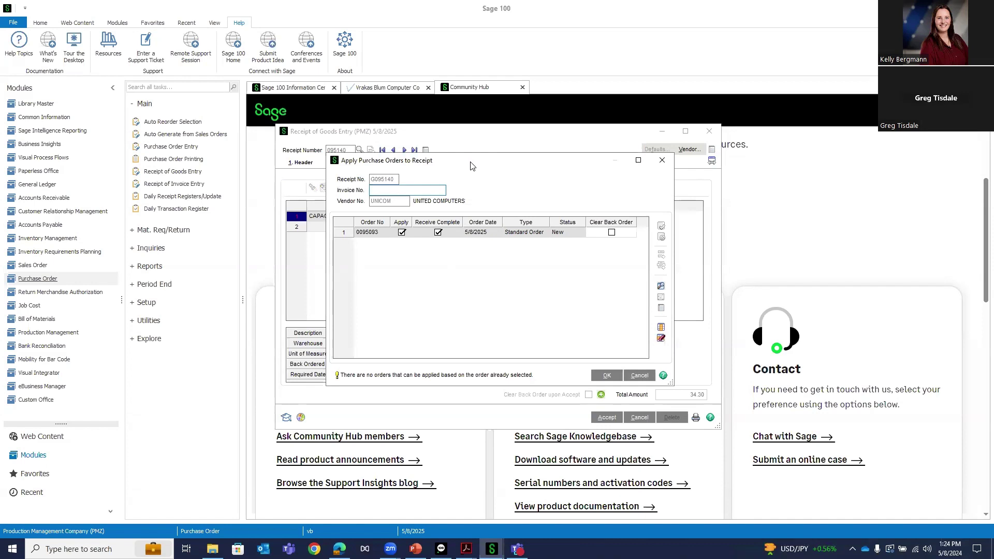
left_click_drag(472, 164, 483, 241)
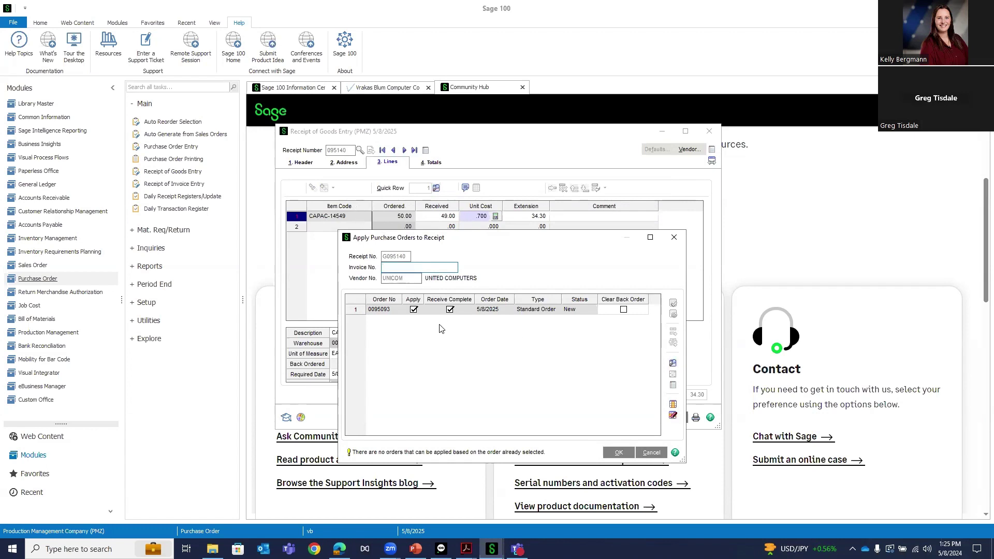
key("Tab")
left_click(623, 310)
left_click(619, 453)
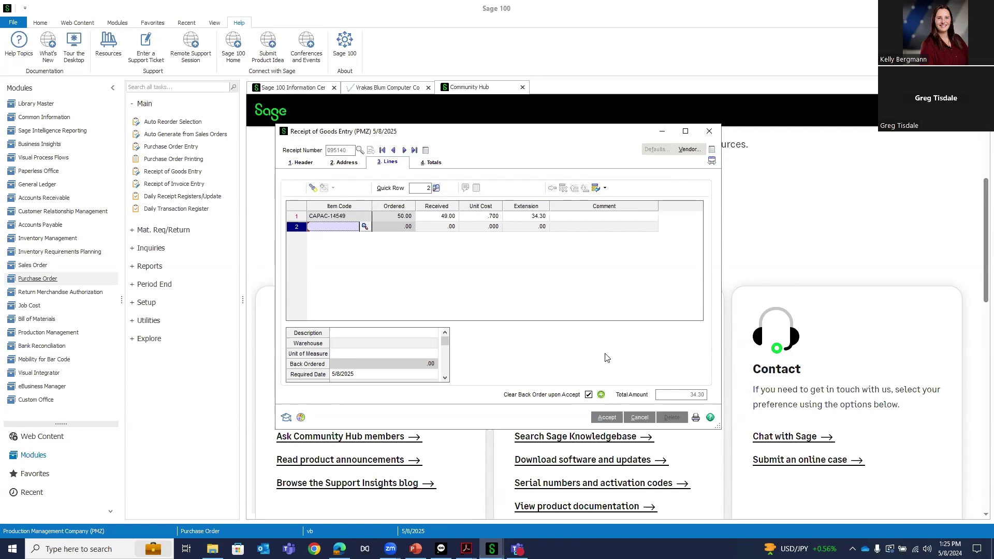
Close the receipt of goods without saving its changes.
left_click(604, 418)
left_click(708, 132)
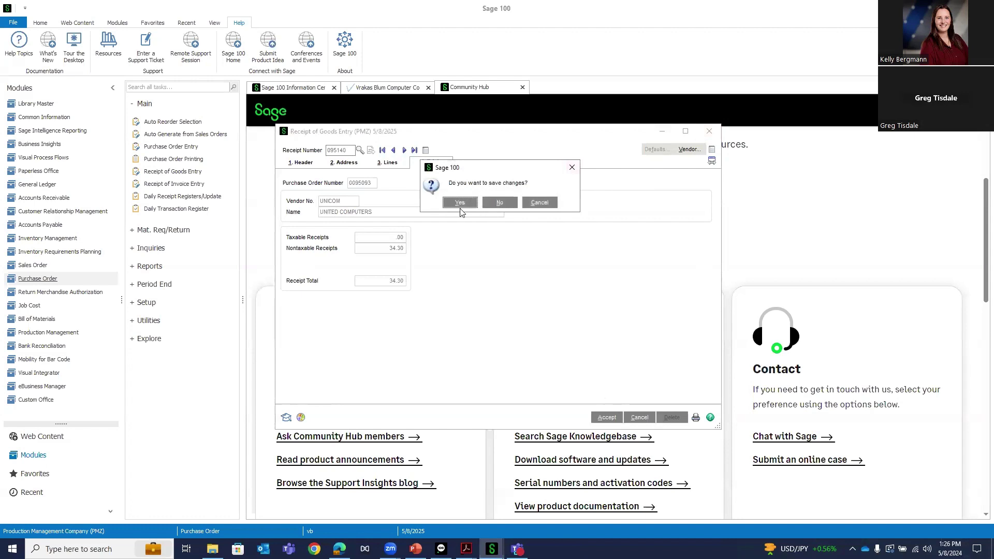
left_click(503, 203)
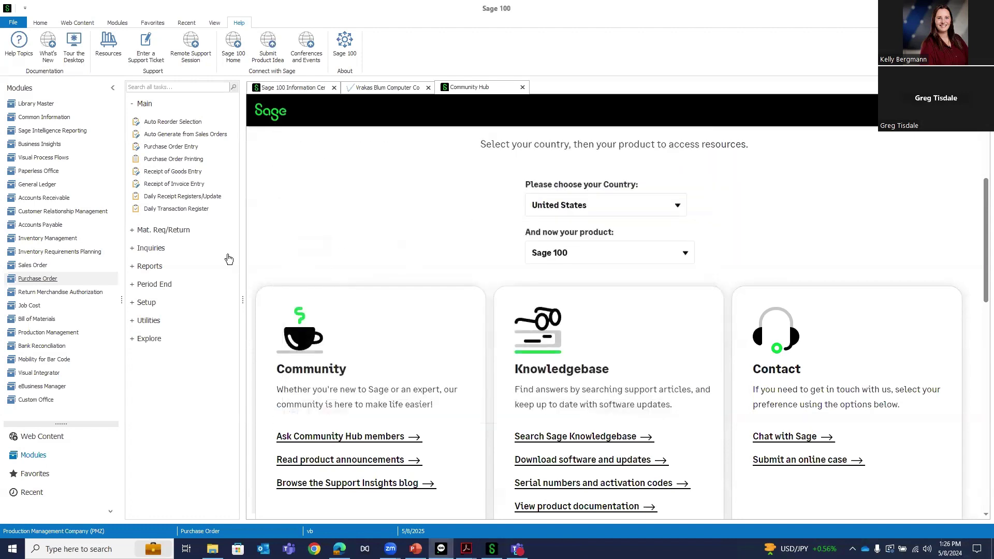
Page through the purchase orders from the first record in Purchase Order Entry, and check their Order Status values and choices.
left_click(164, 149)
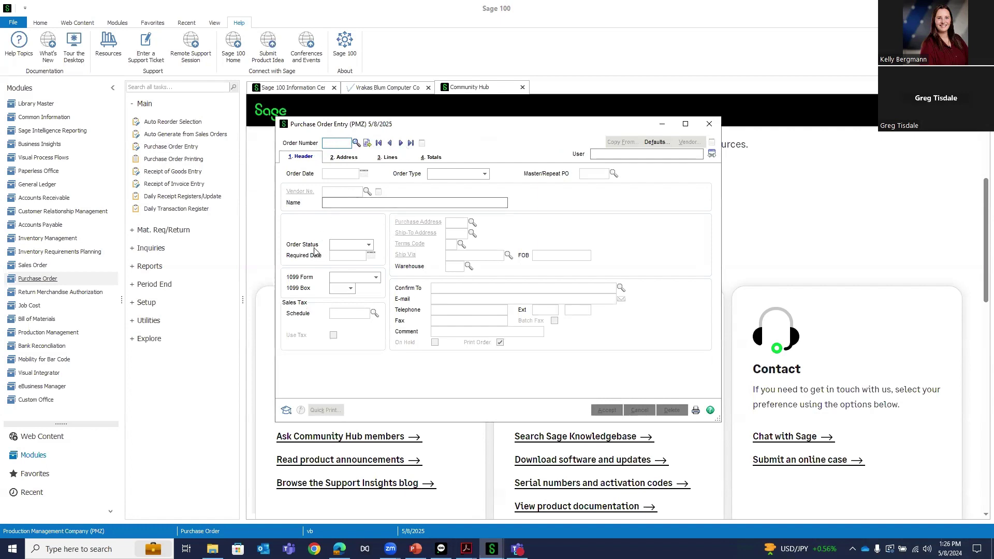
left_click(380, 144)
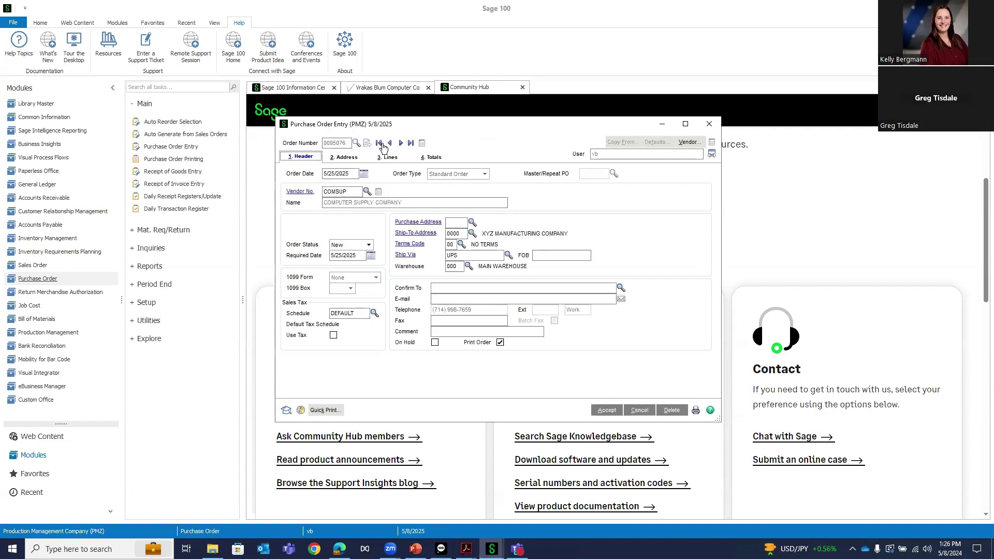
left_click(369, 245)
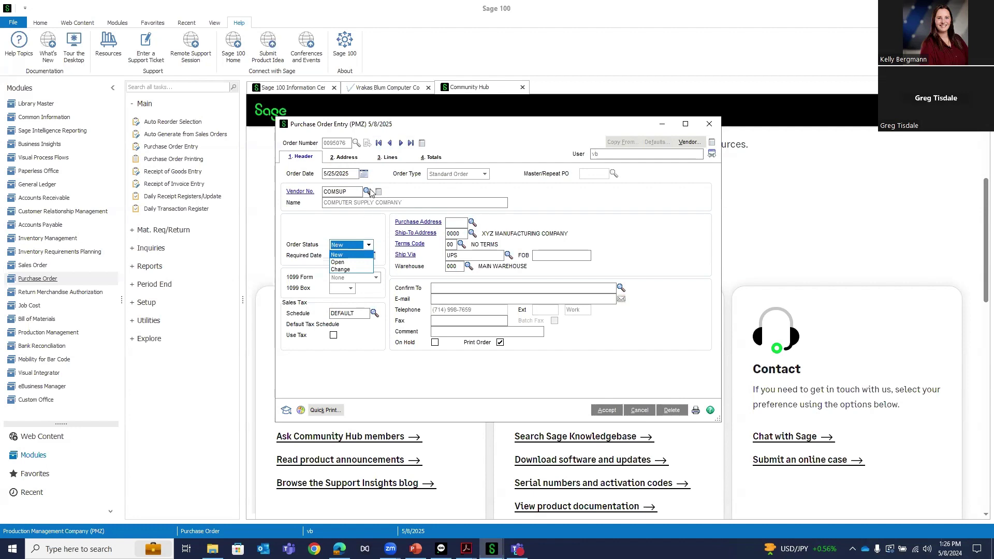
left_click(401, 148)
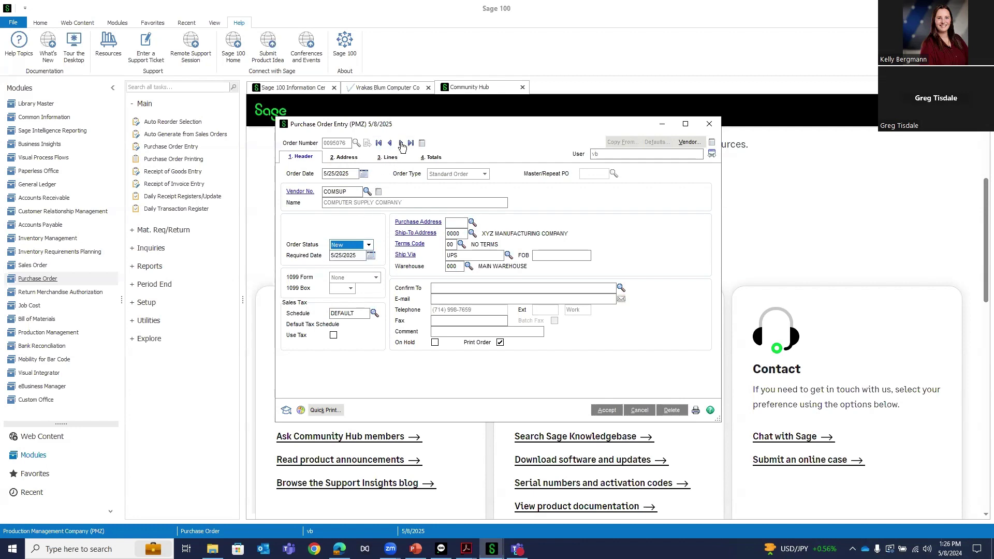
left_click(401, 144)
left_click(401, 144)
left_click(401, 144)
left_click(401, 144)
left_click(401, 144)
left_click(484, 202)
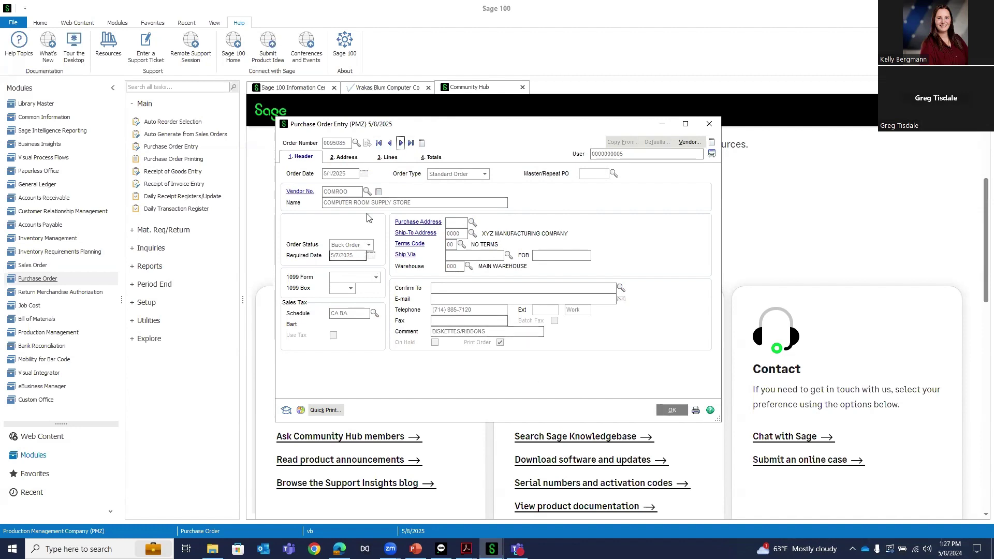
left_click(411, 144)
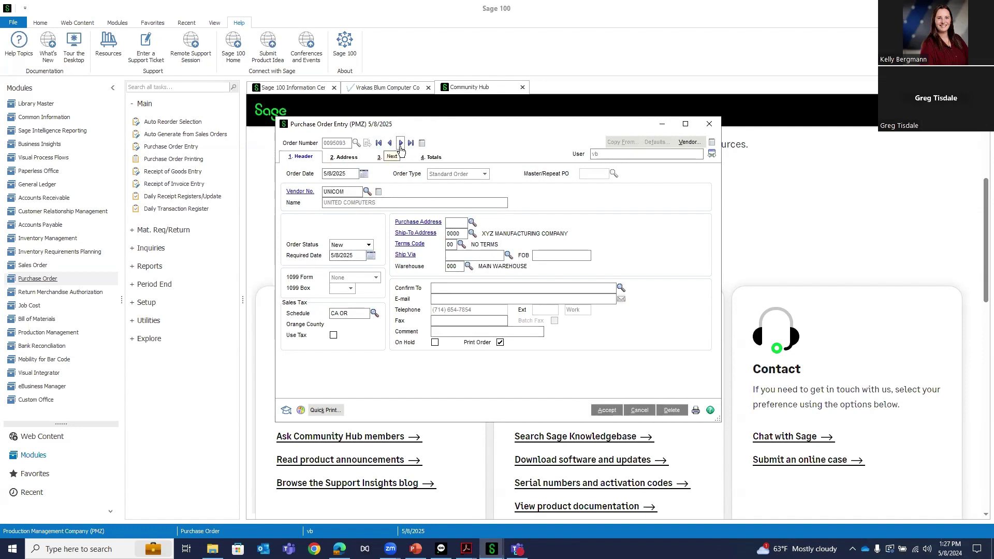
Move Qty Received and Quantity Invoiced into the main line grid of the BTTRY-98422 purchase order, then accept and close the order.
left_click(390, 144)
left_click(388, 157)
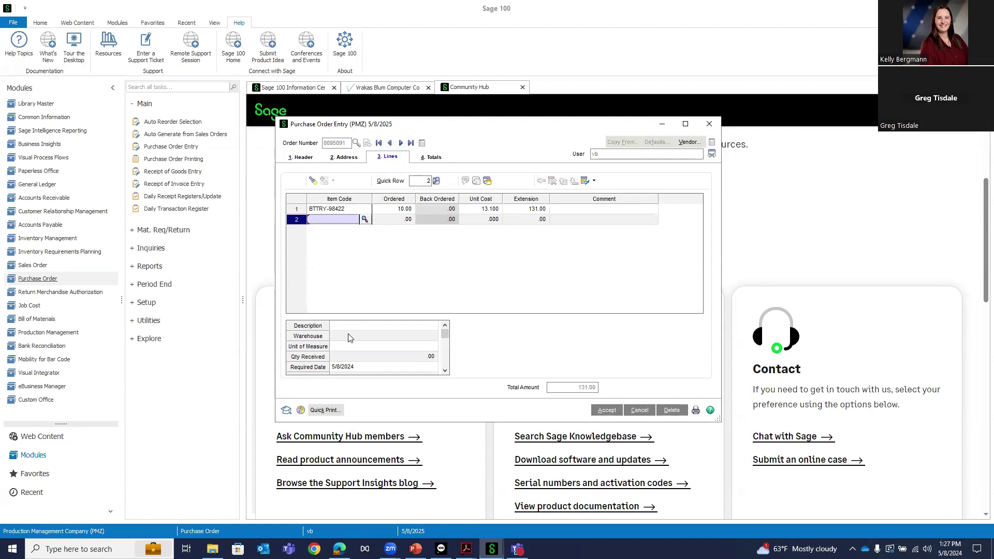
scroll(326, 346, "down", 1)
scroll(326, 345, "down", 1)
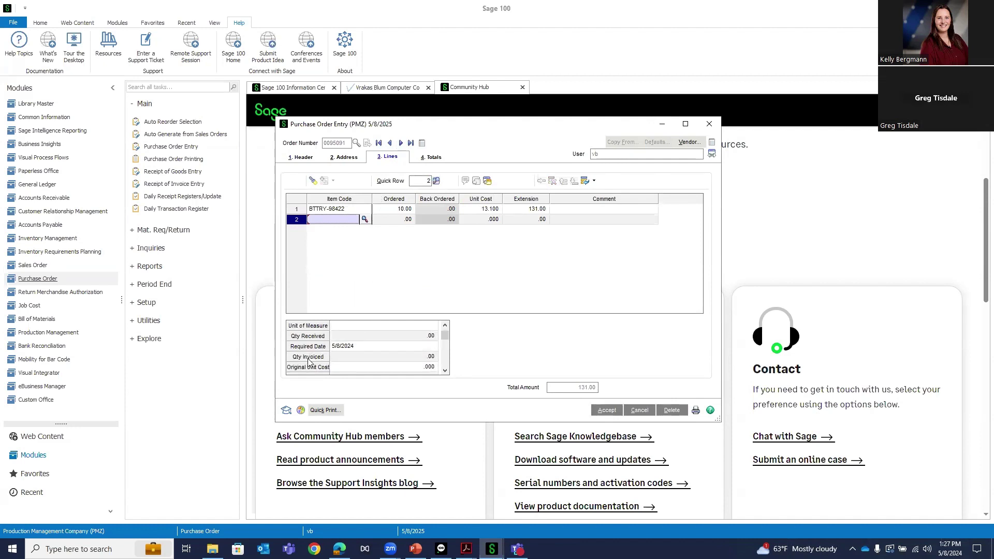
left_click(420, 208)
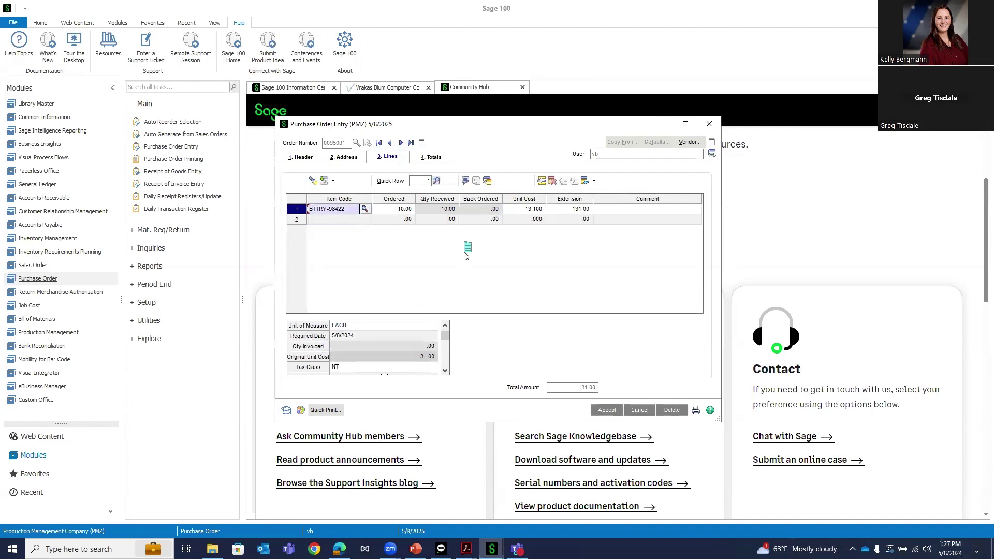
left_click_drag(472, 209, 472, 209)
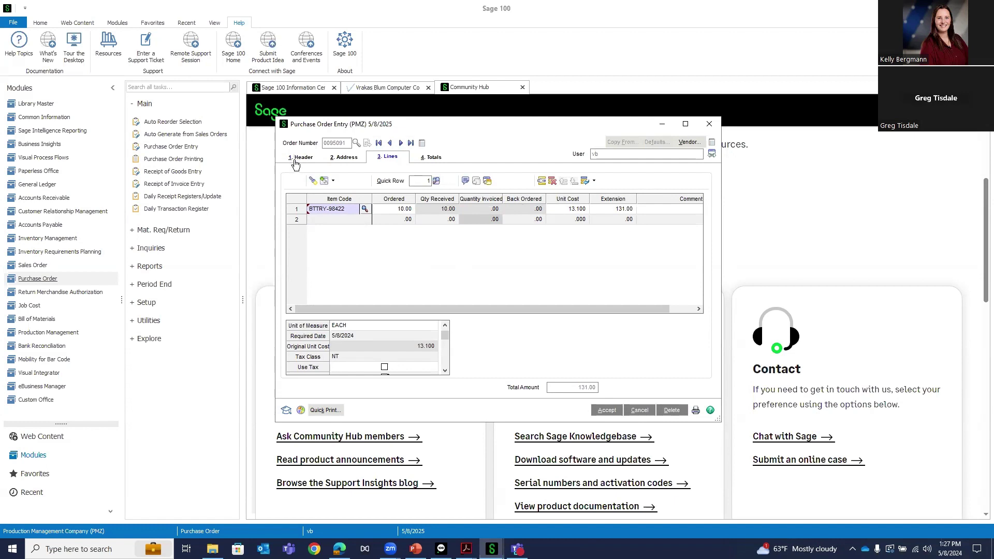
left_click(607, 412)
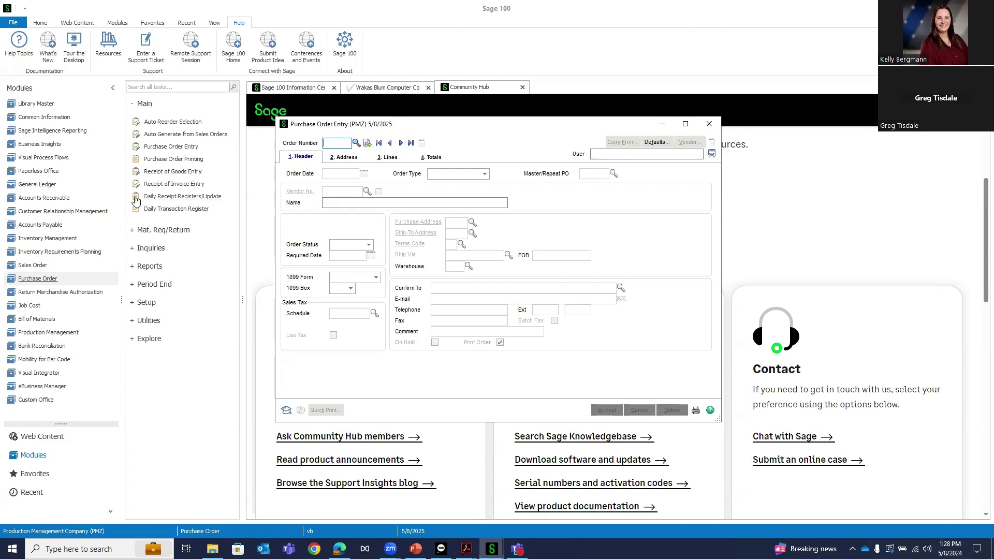
left_click(709, 124)
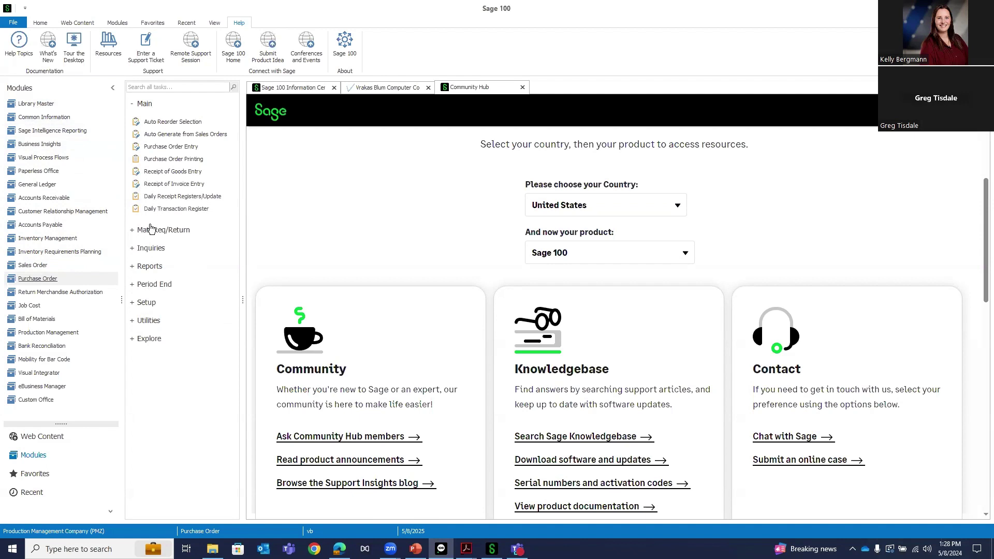
Set S/O Ordered Qty in Red When to Ordered Qty Exceeds Available Qty in the first user's preferences, and accept the user record.
left_click(36, 103)
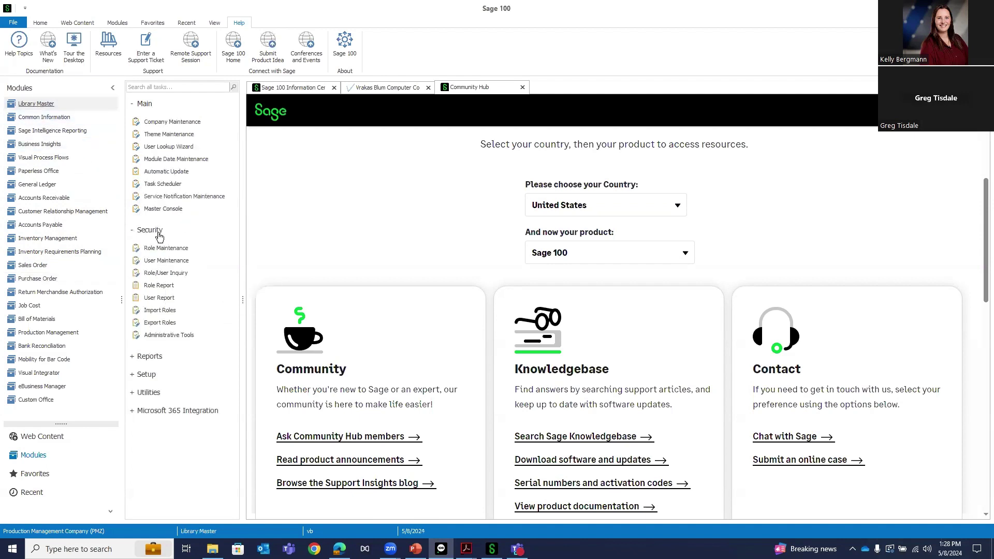
left_click(158, 262)
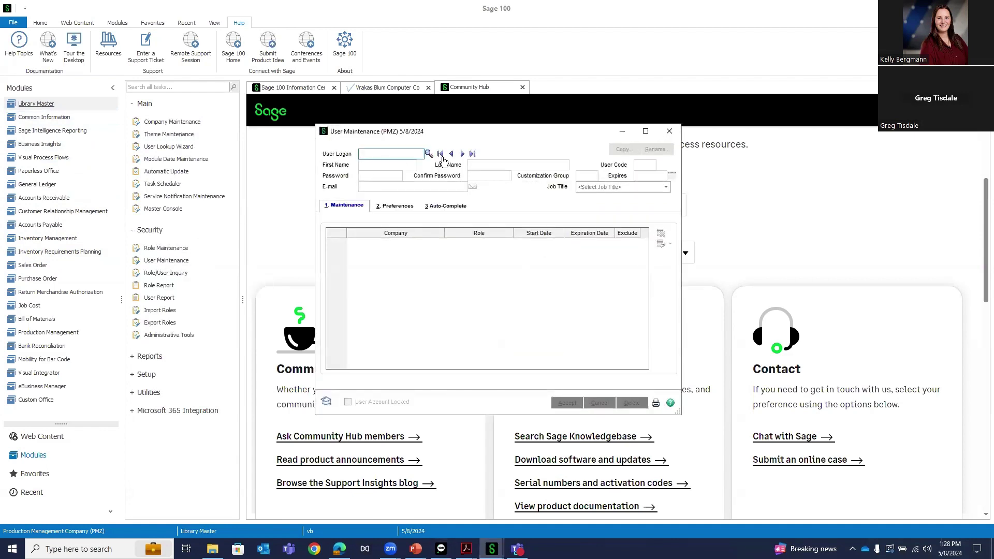
left_click(440, 154)
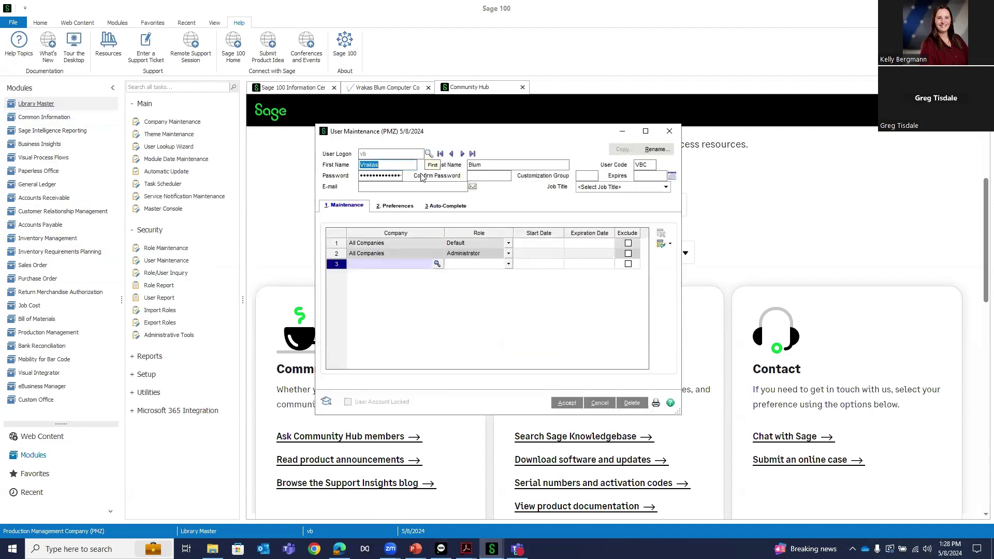
left_click(392, 209)
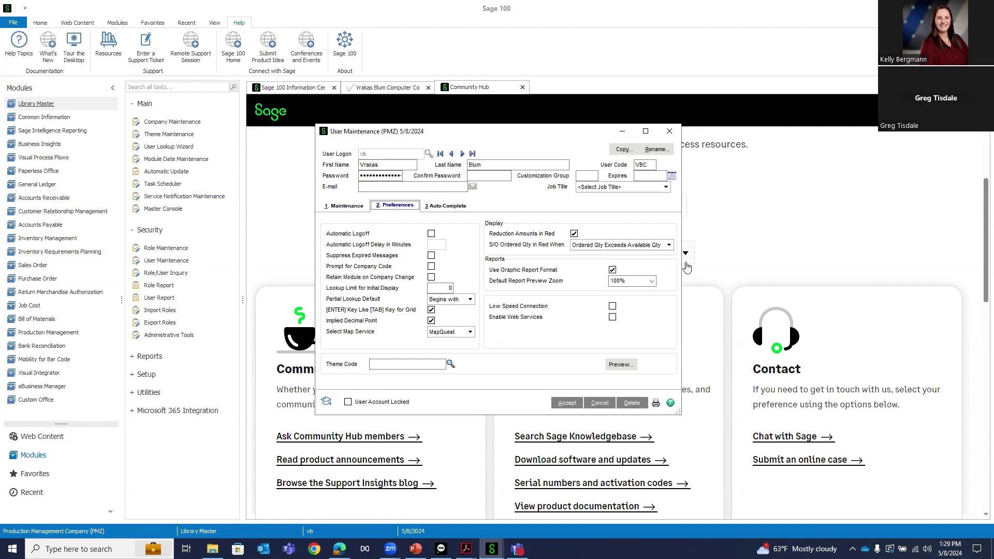
left_click(669, 245)
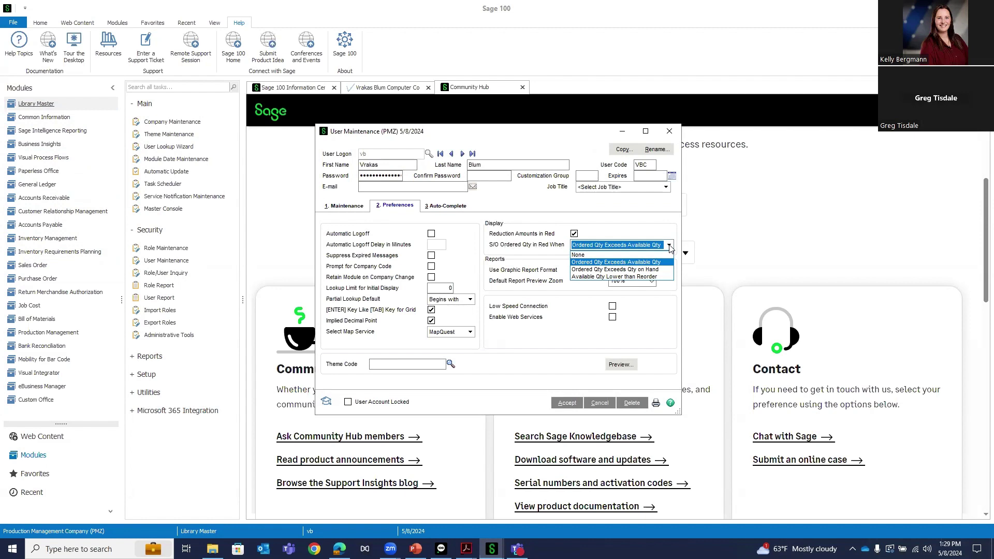
left_click(610, 263)
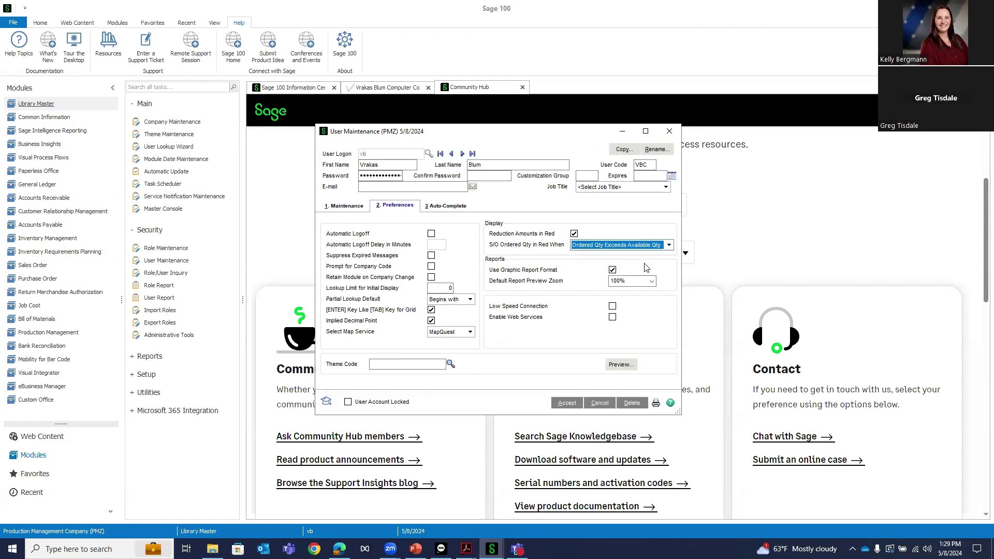
left_click(611, 269)
left_click(564, 403)
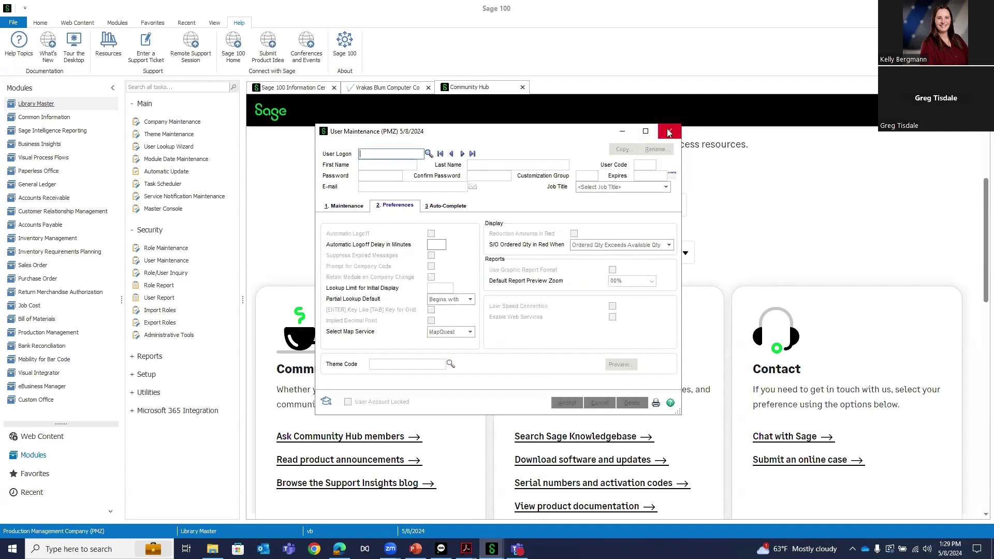
key("Escape")
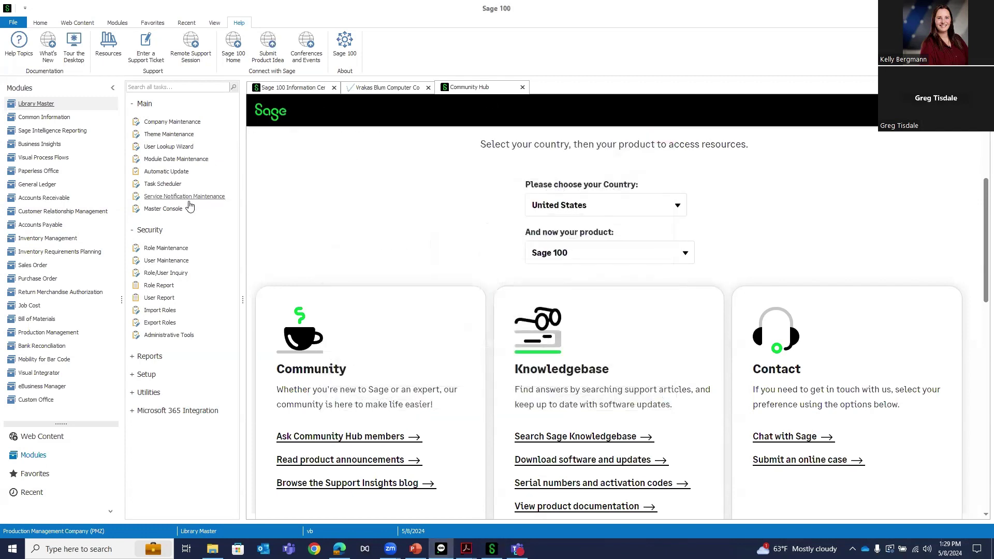
Examine the ordered and available quantities of BTTRY-98422 on the American Business Computers sales order, then accept and close the order.
left_click(49, 268)
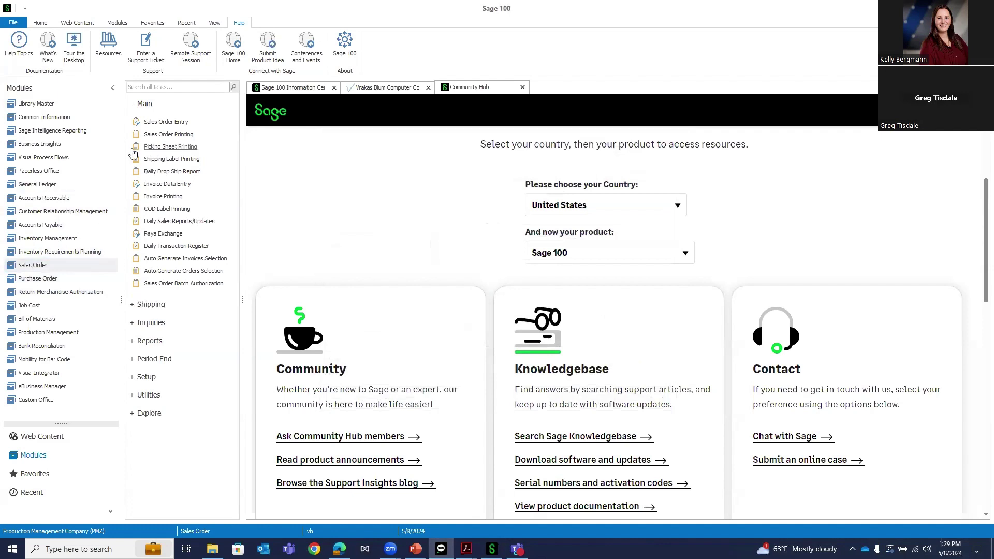
left_click(164, 123)
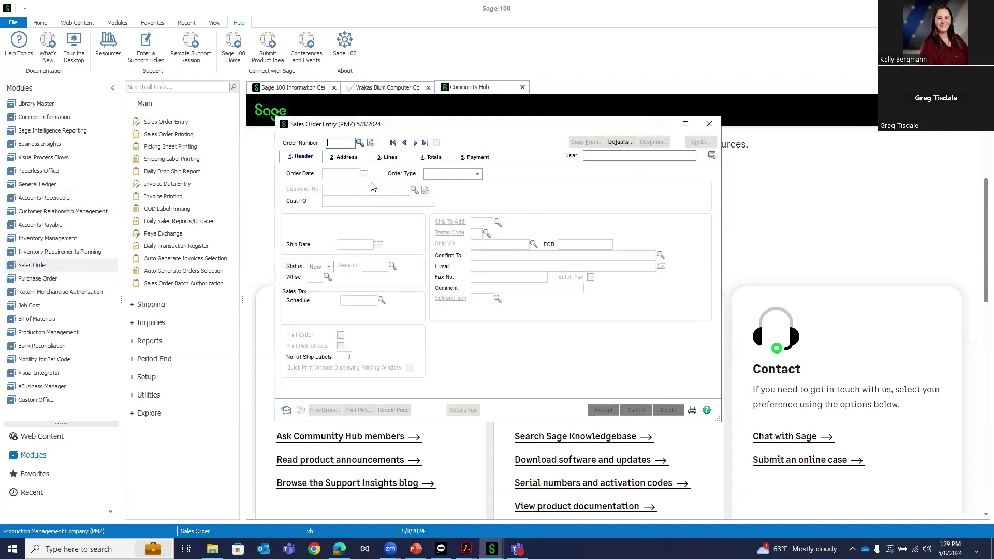
type("18")
key("Tab")
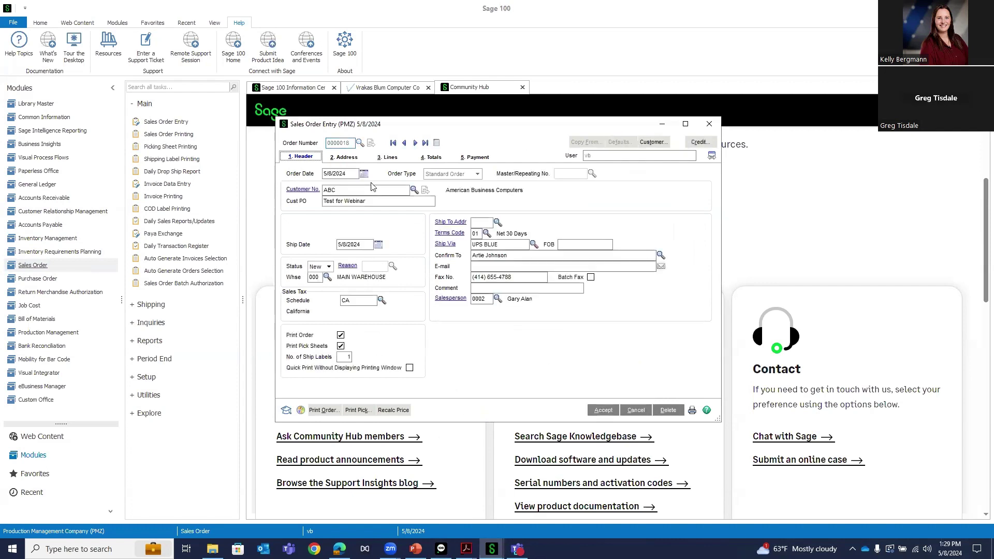
left_click(387, 156)
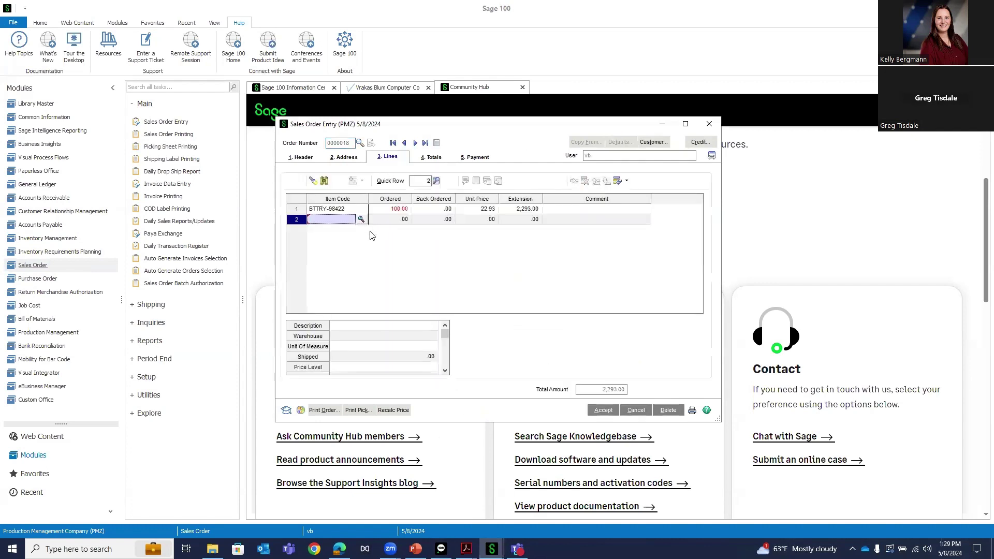
left_click(382, 210)
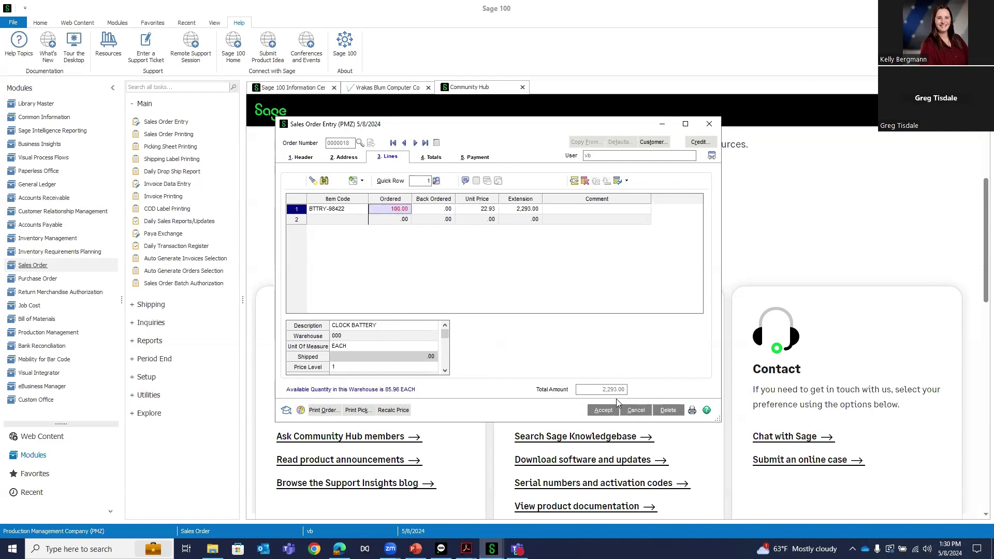
left_click(603, 410)
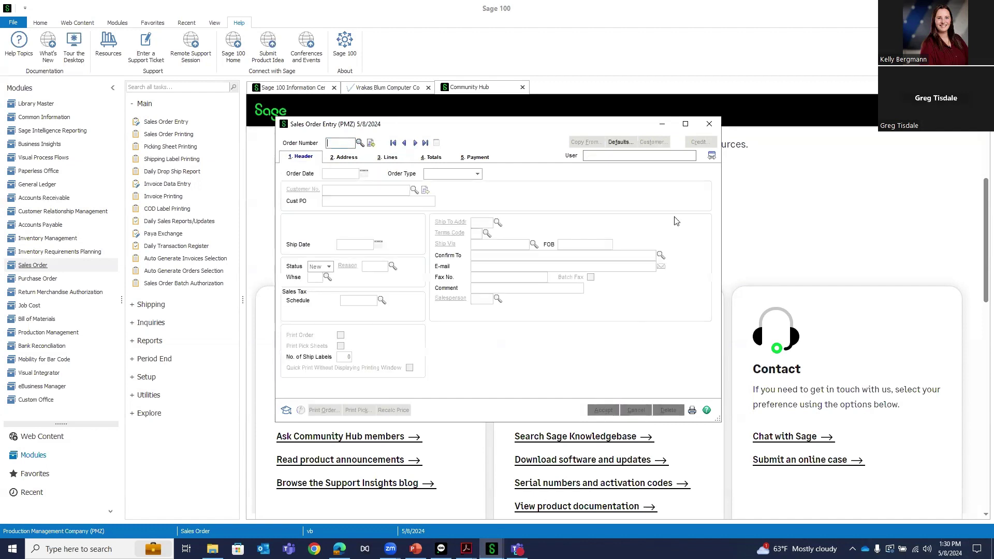
left_click(716, 128)
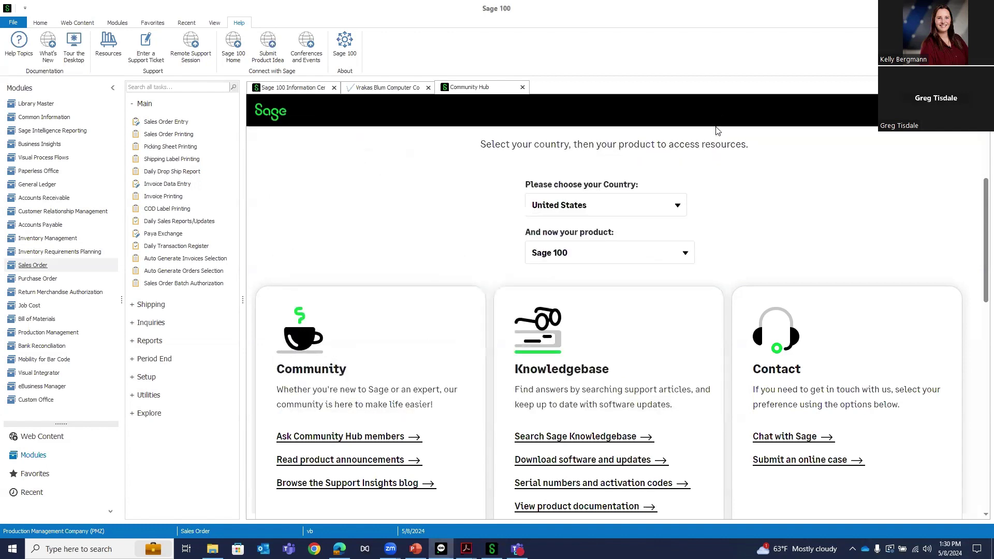
View the Activity Code List from Activity Code Maintenance in Production Management, then close the list and the maintenance window.
left_click(59, 334)
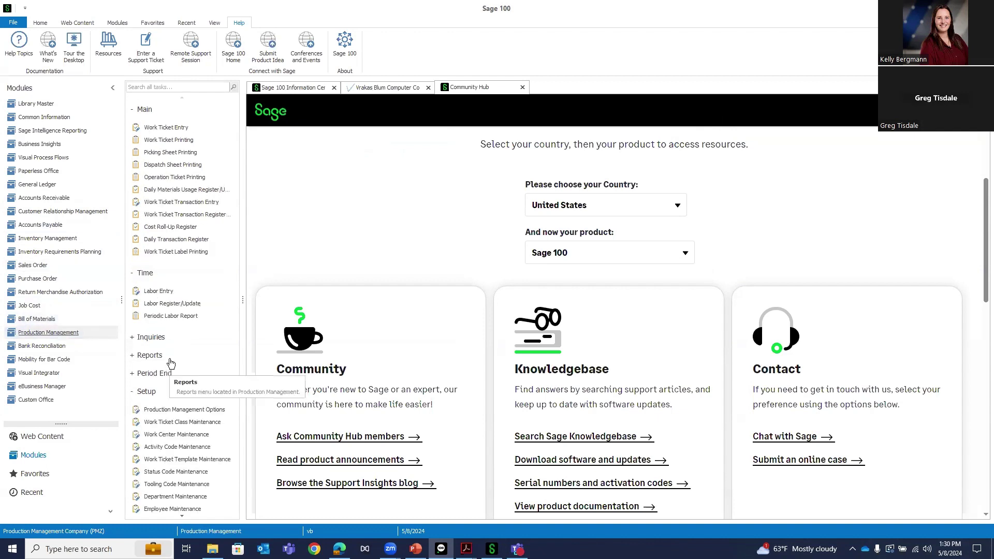
scroll(171, 365, "down", 3)
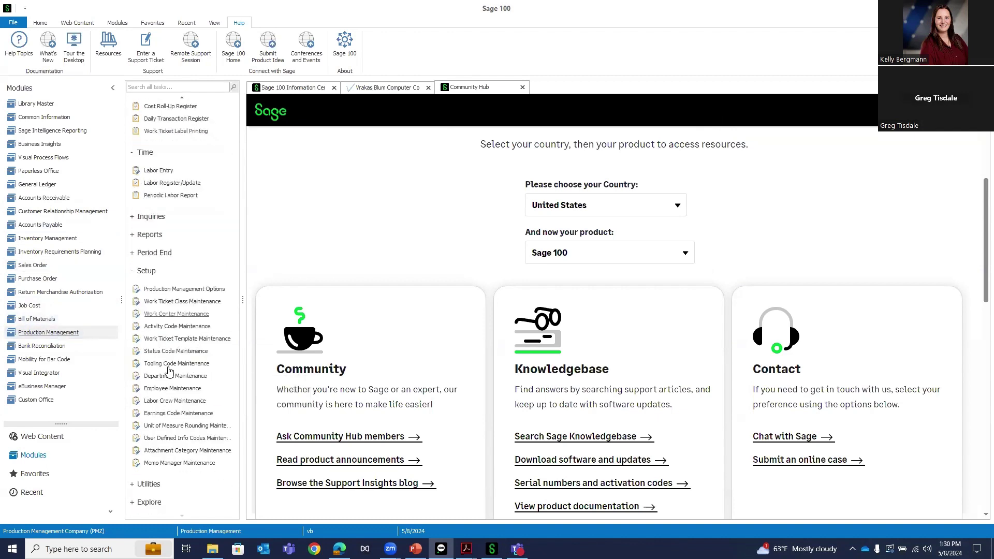
left_click(159, 325)
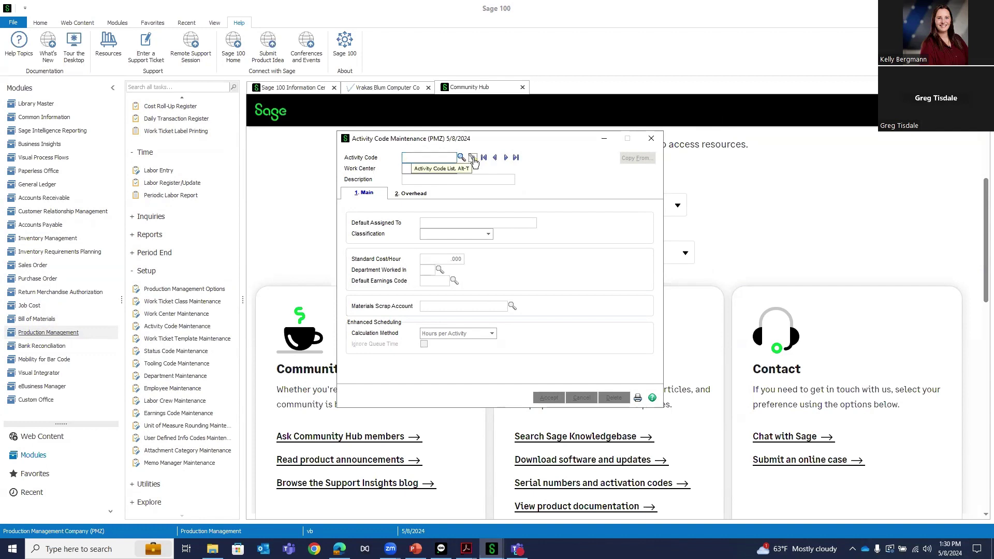
left_click(472, 158)
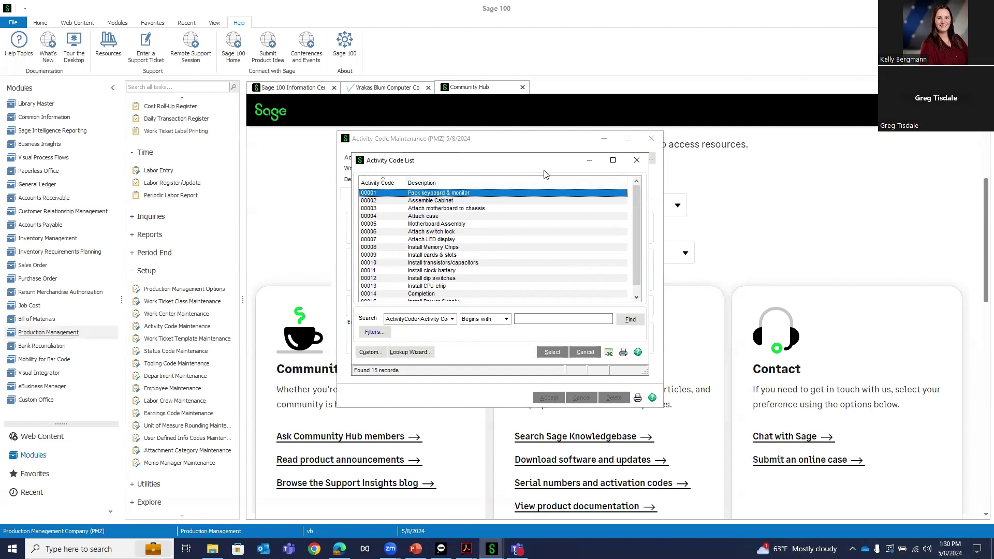
left_click(637, 160)
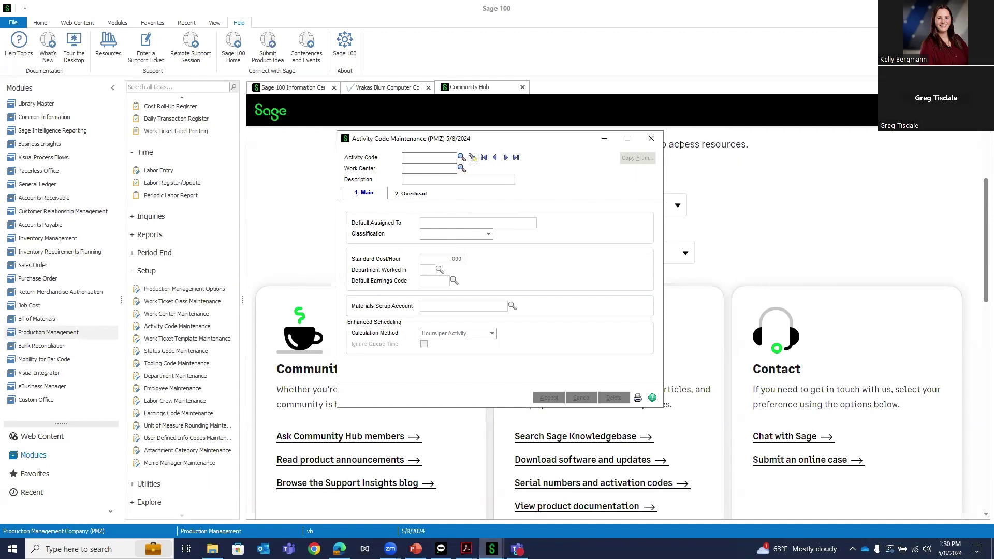
left_click(651, 139)
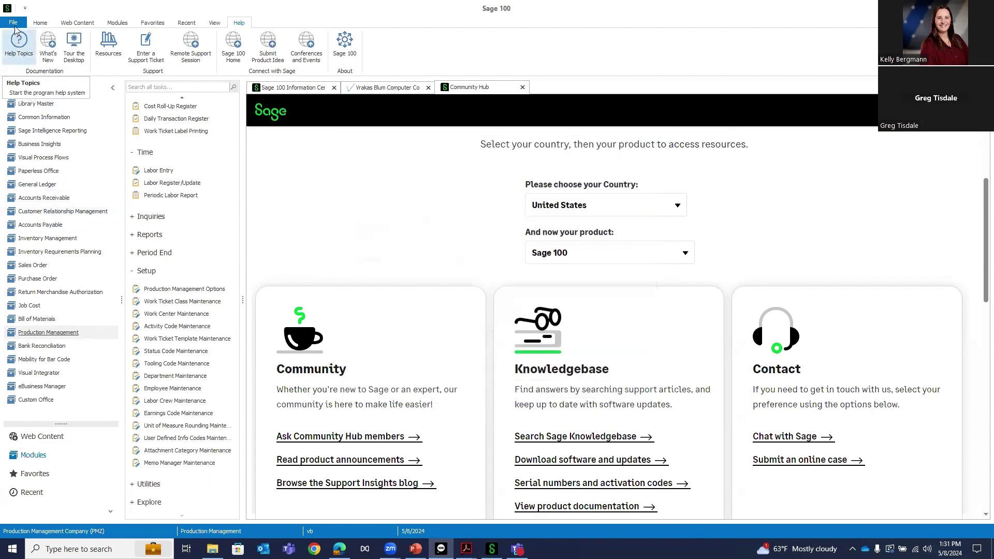
Run the *utl program to open the Sage 100 Utilities list.
left_click(14, 23)
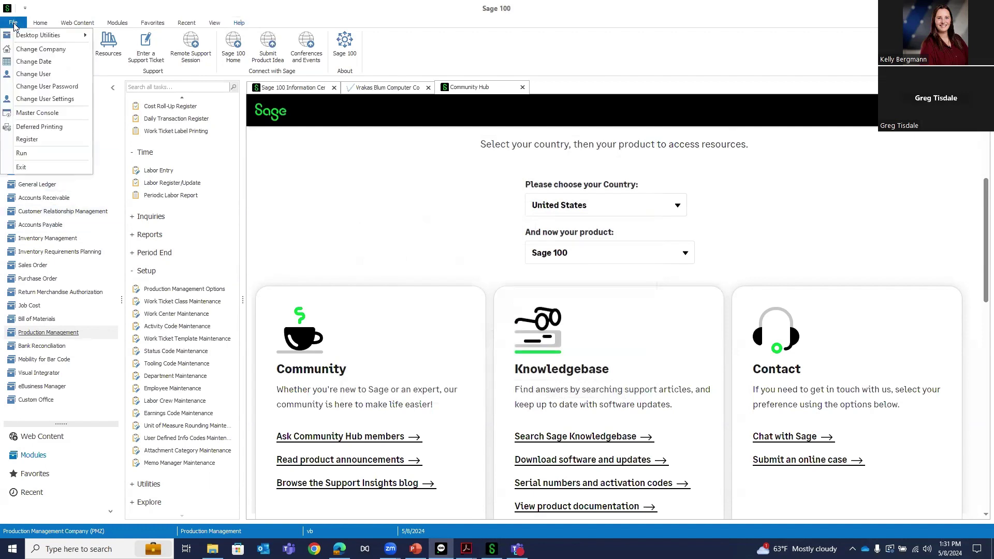
left_click(21, 152)
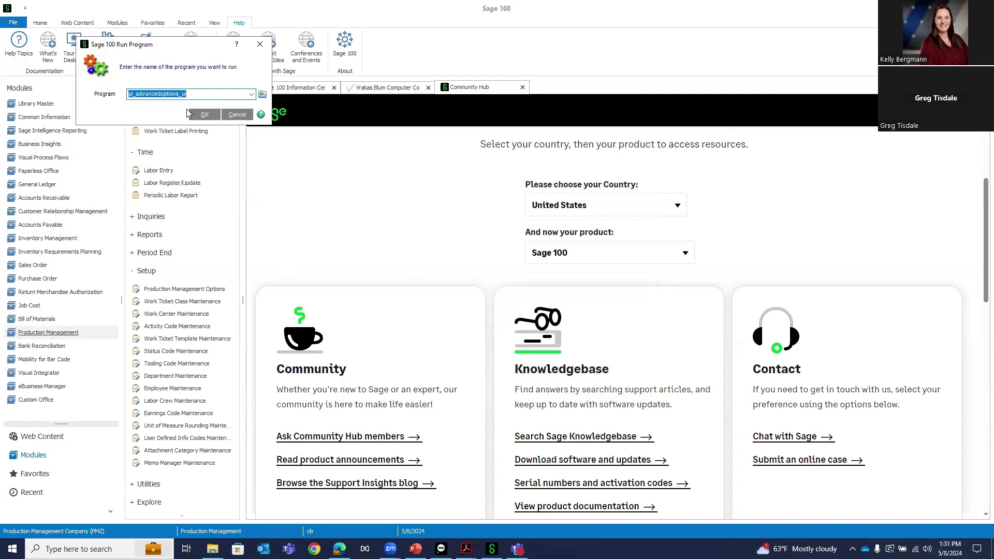
type("*")
key("Return")
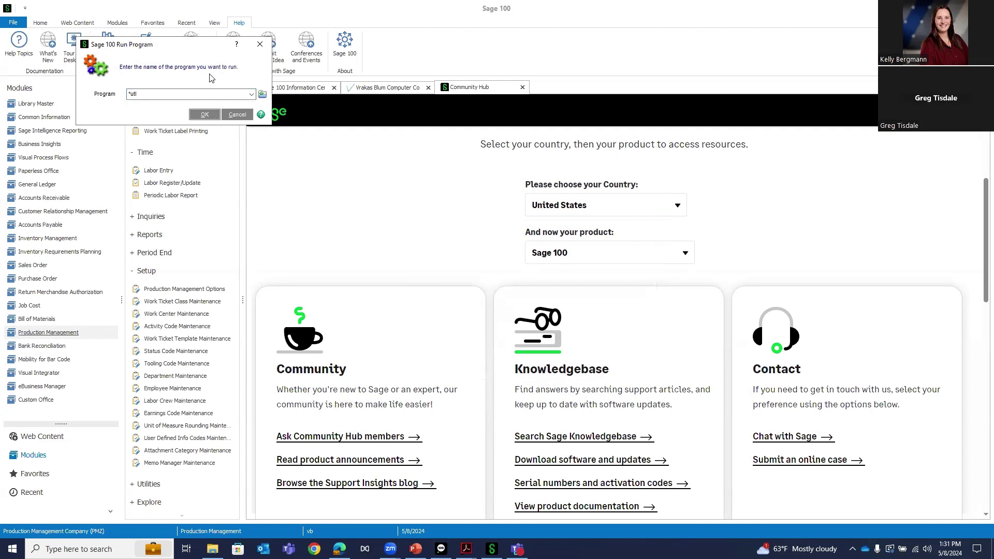
left_click(204, 114)
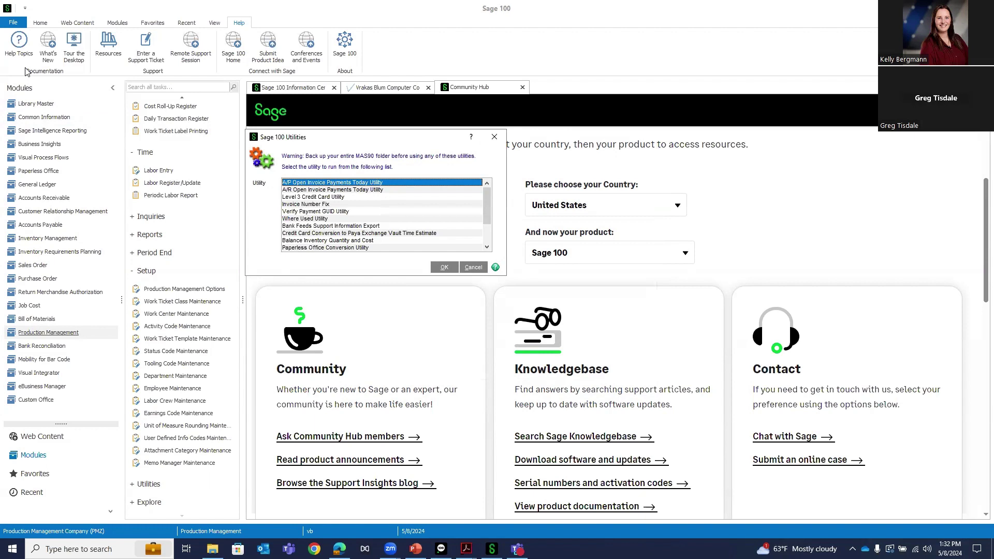
Look through the list of available utilities, open the A/P Open Invoice Payments Today Utility to view its description, and cancel without proceeding.
scroll(320, 183, "down", 2)
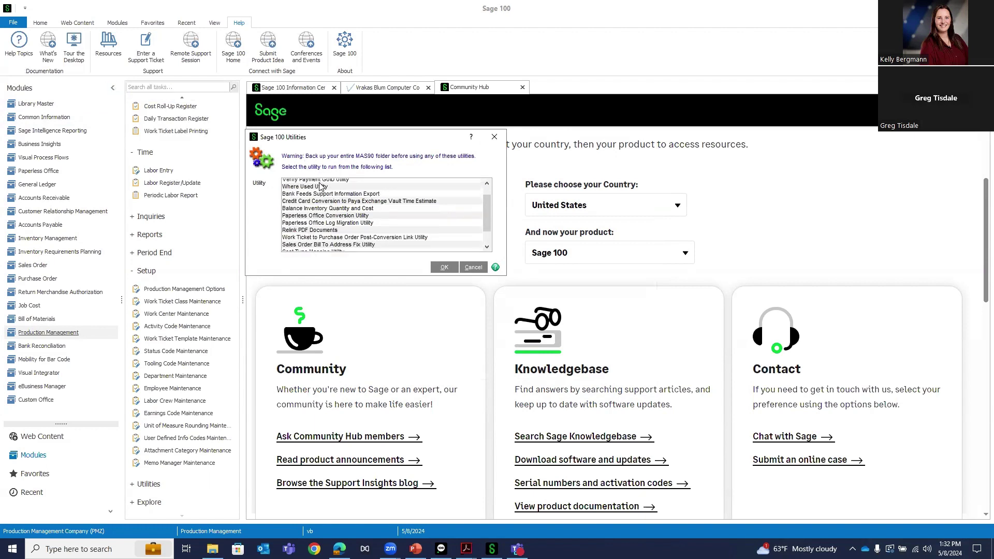
scroll(320, 185, "up", 2)
scroll(320, 185, "down", 2)
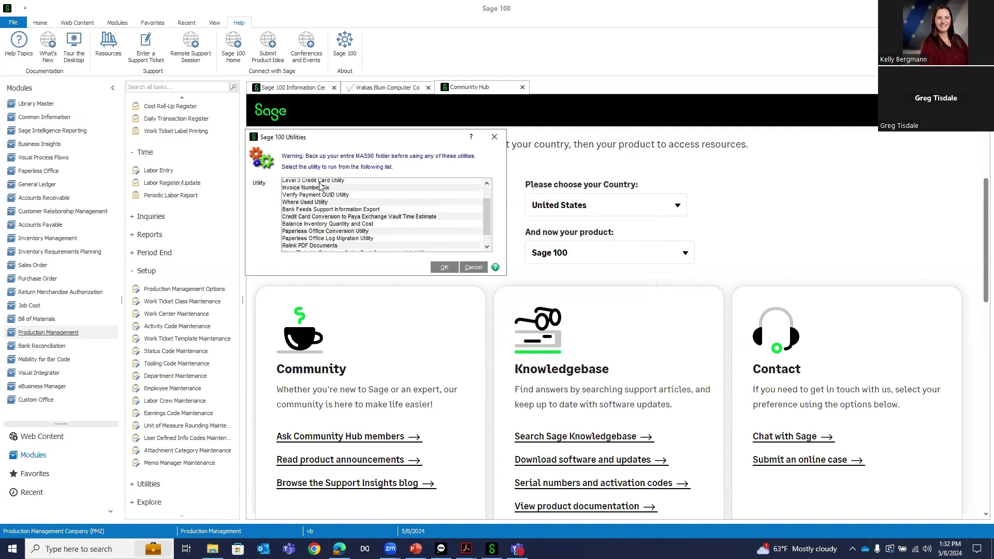
scroll(320, 185, "up", 2)
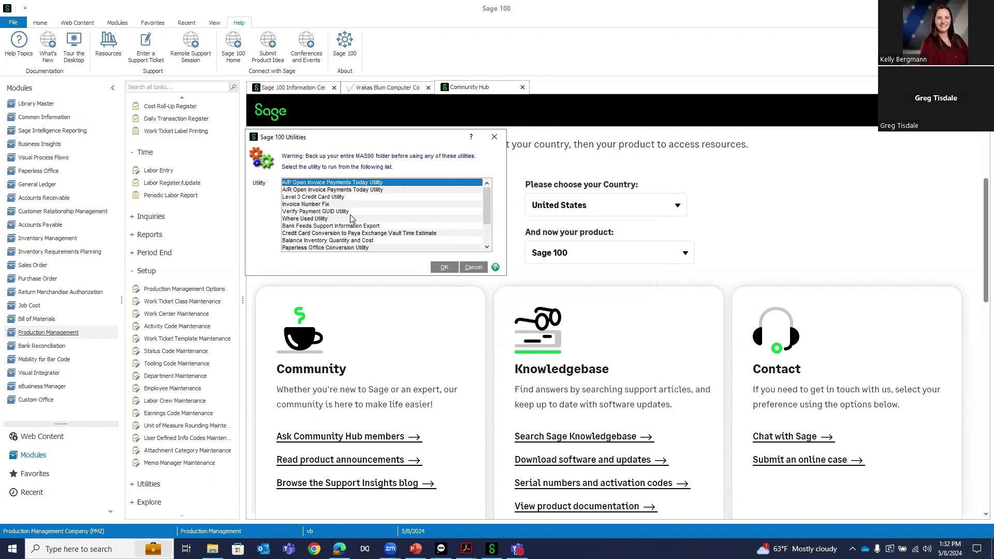
scroll(350, 217, "down", 1)
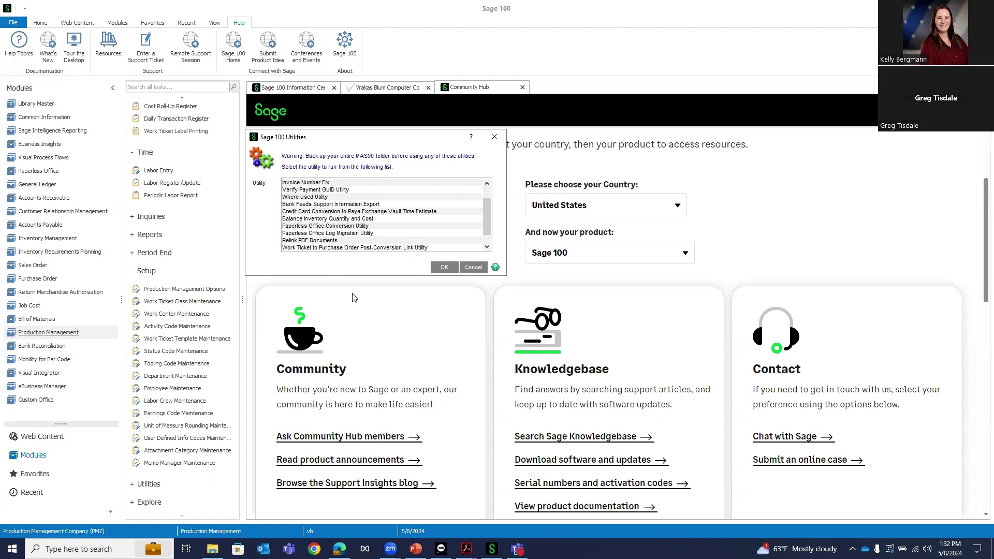
left_click(441, 271)
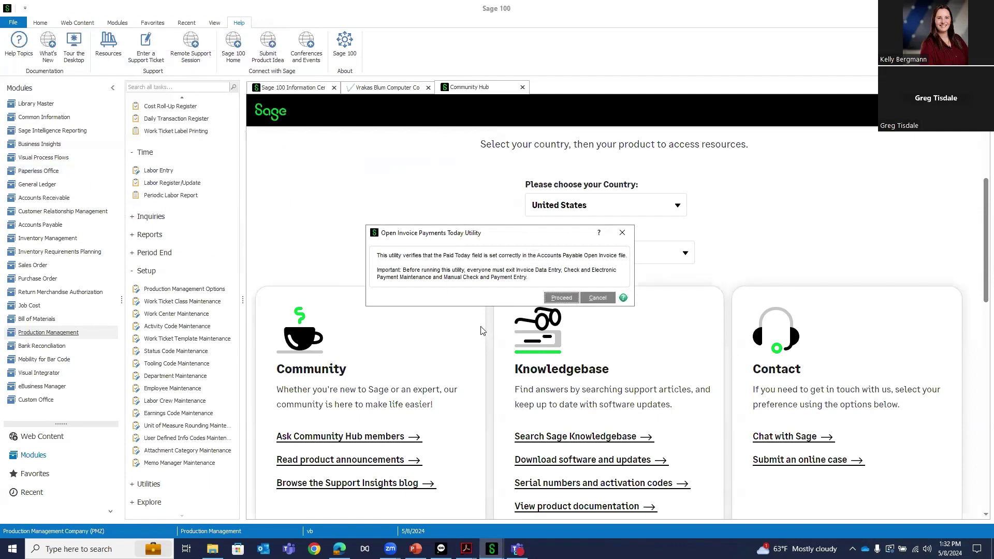
left_click(596, 299)
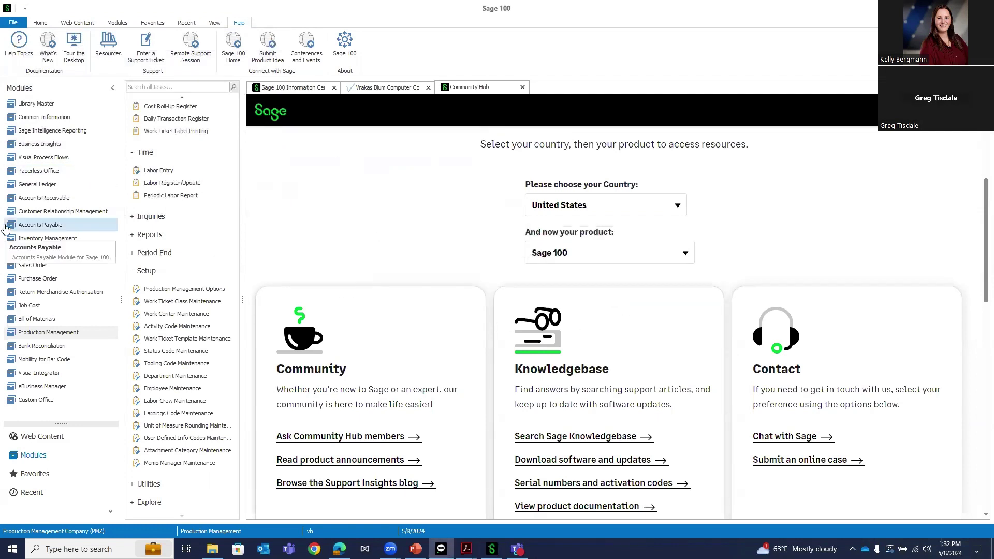